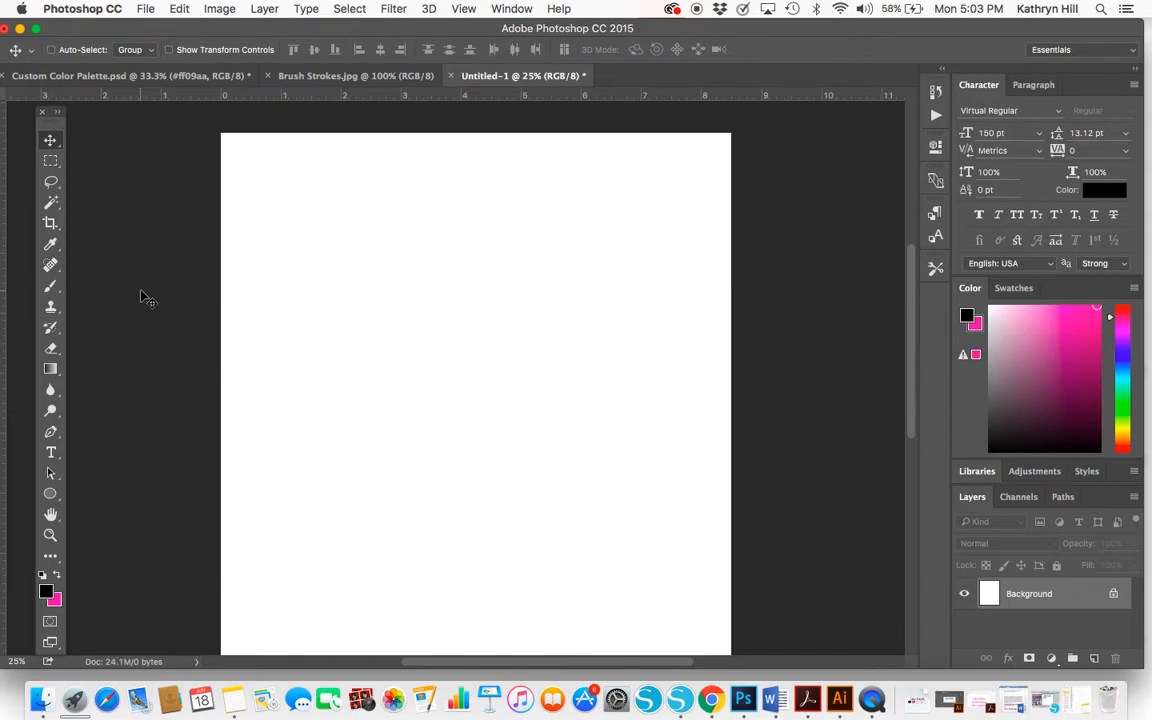
# Add the title text "Color Palette" in Virtual Regular at 150 pt and centre it near the top of the page
pyautogui.click(51, 454)
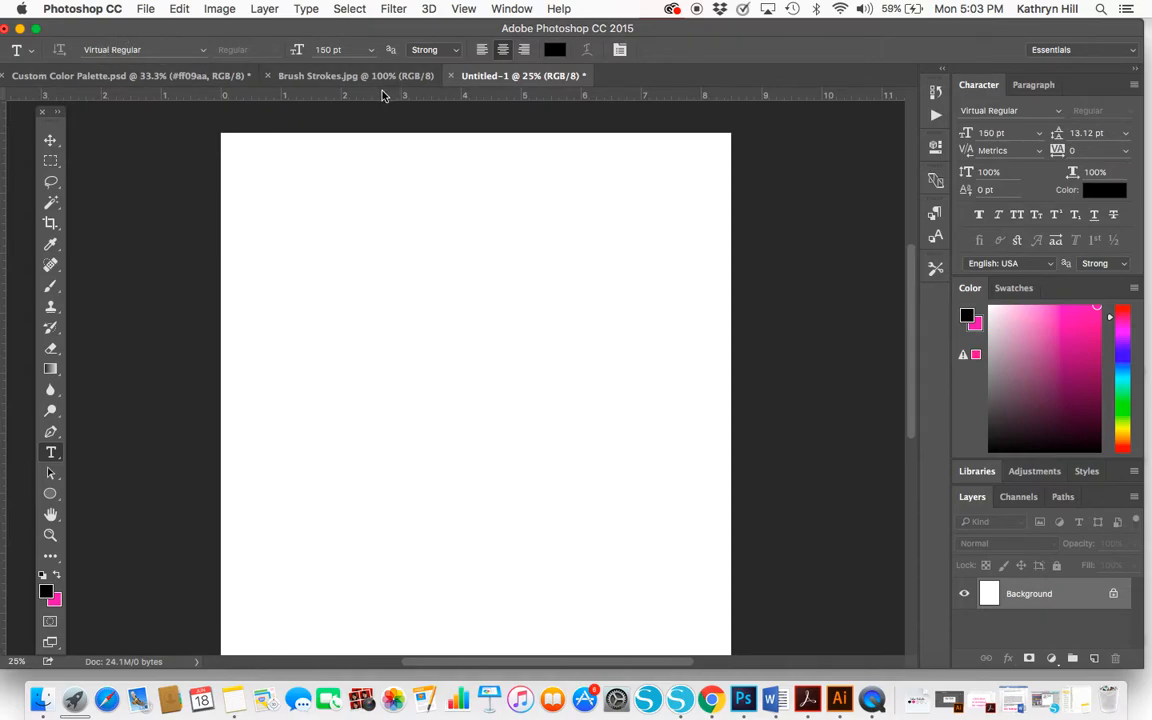
pyautogui.click(371, 288)
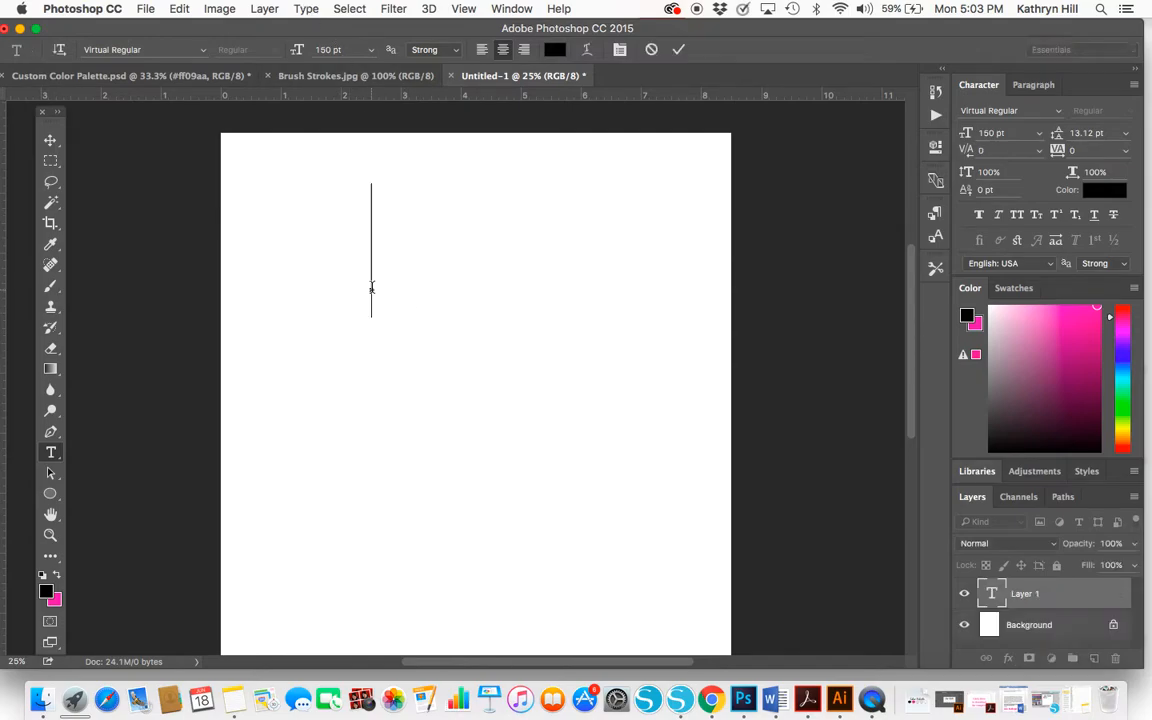
pyautogui.write('C')
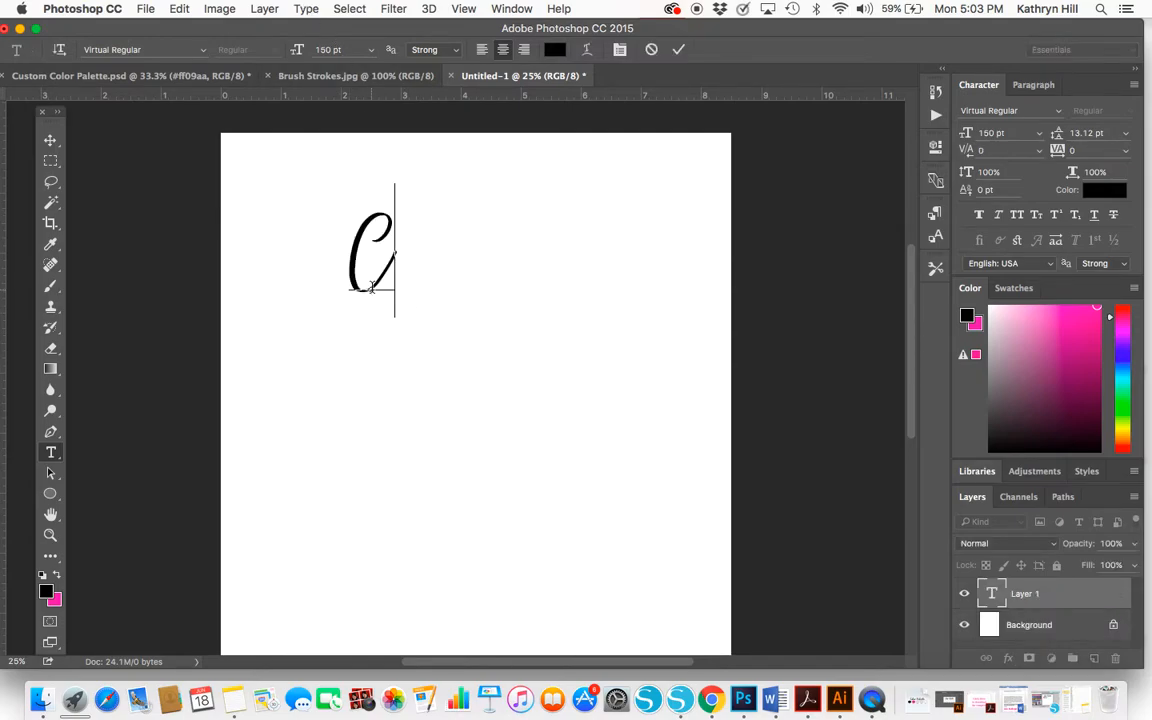
pyautogui.write('olor Palette')
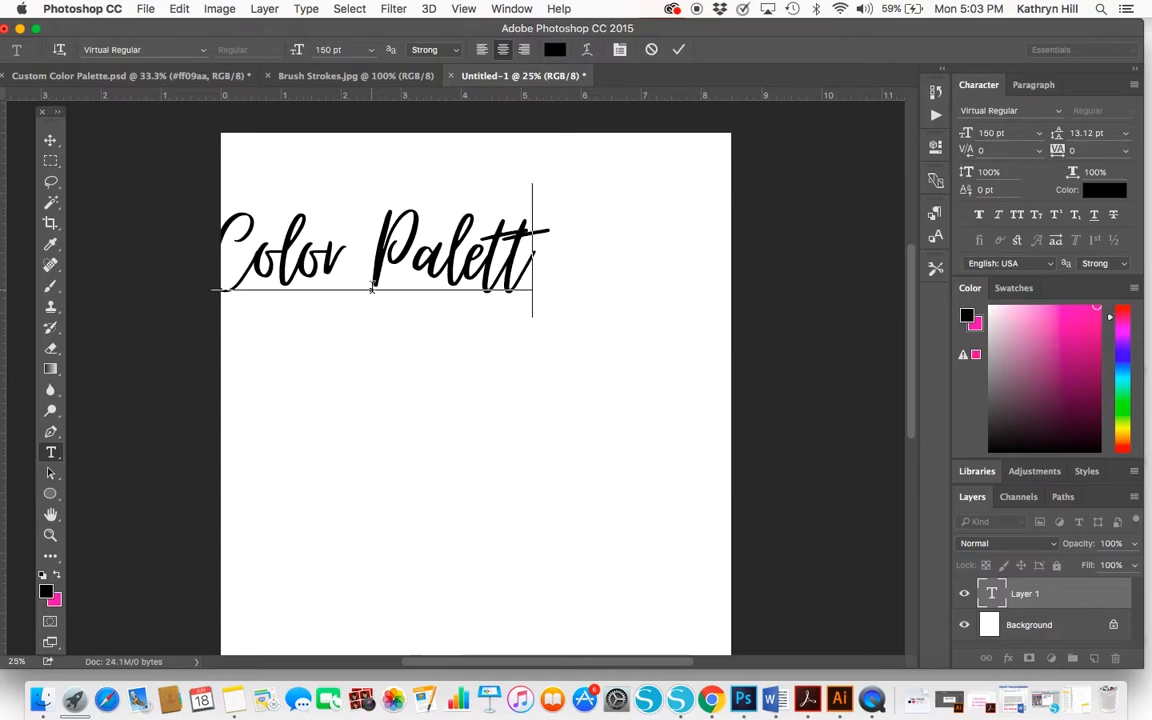
pyautogui.click(49, 143)
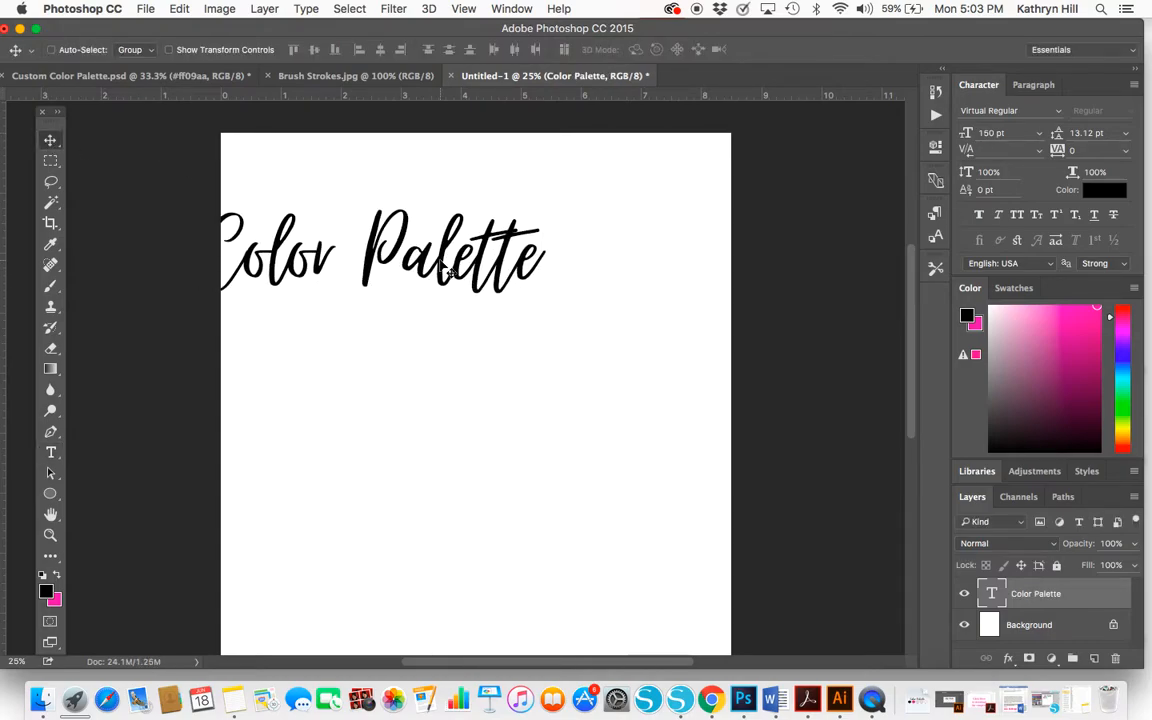
pyautogui.moveTo(440, 260); pyautogui.dragTo(545, 205)
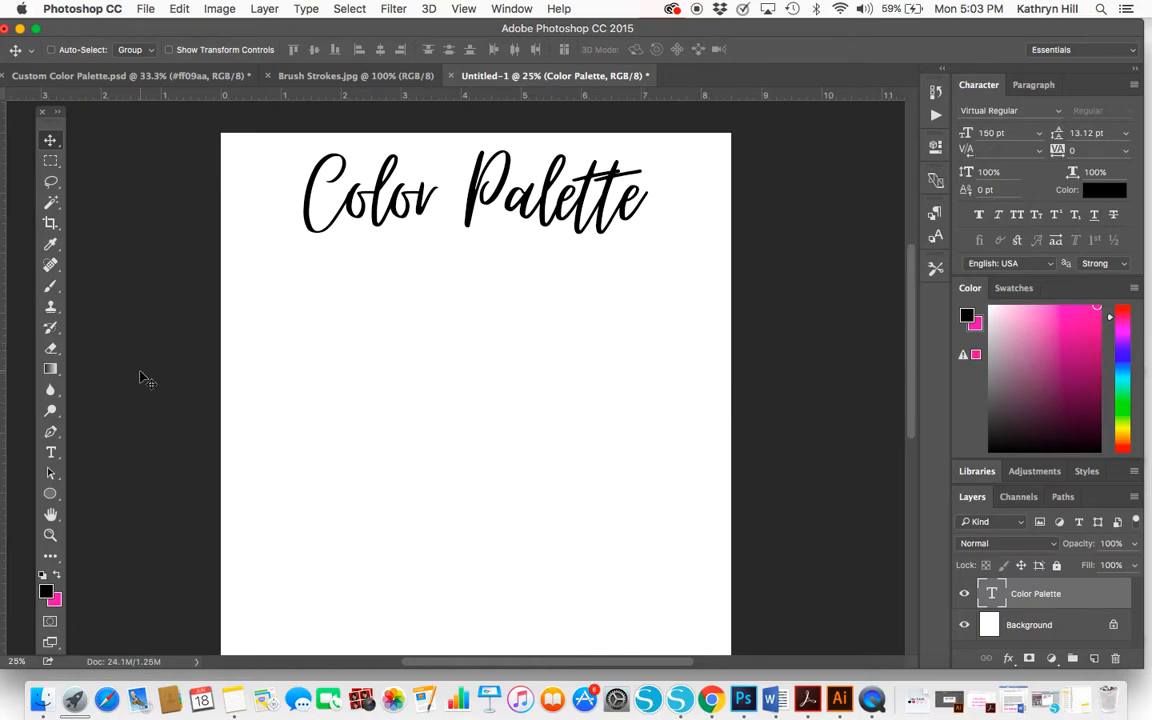
# Draw a square of about 372 × 372 px below the start of the title with the Rectangle tool
pyautogui.click(50, 497)
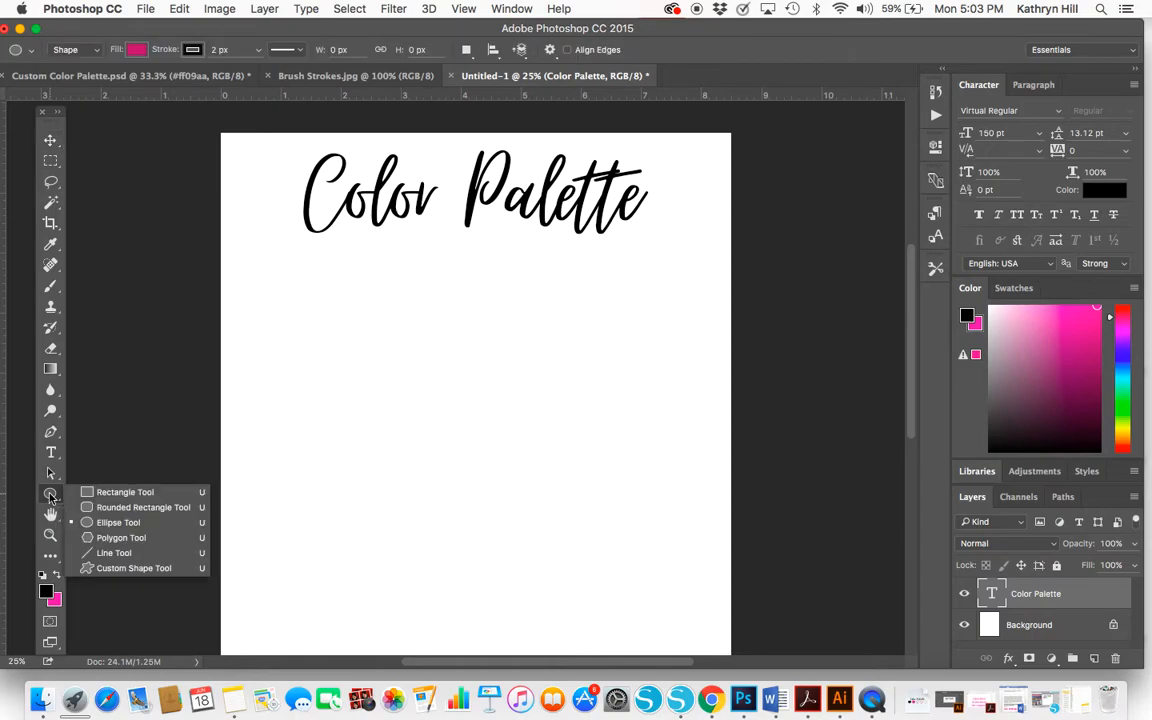
pyautogui.click(120, 492)
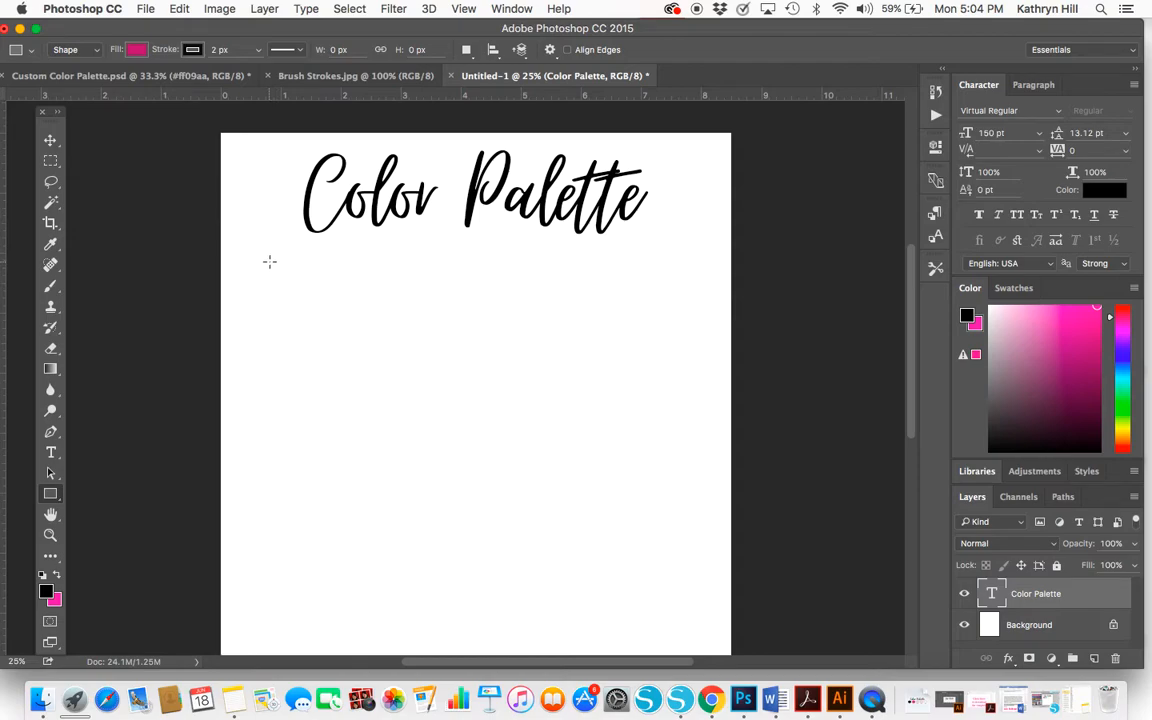
pyautogui.moveTo(269, 261); pyautogui.dragTo(306, 309)
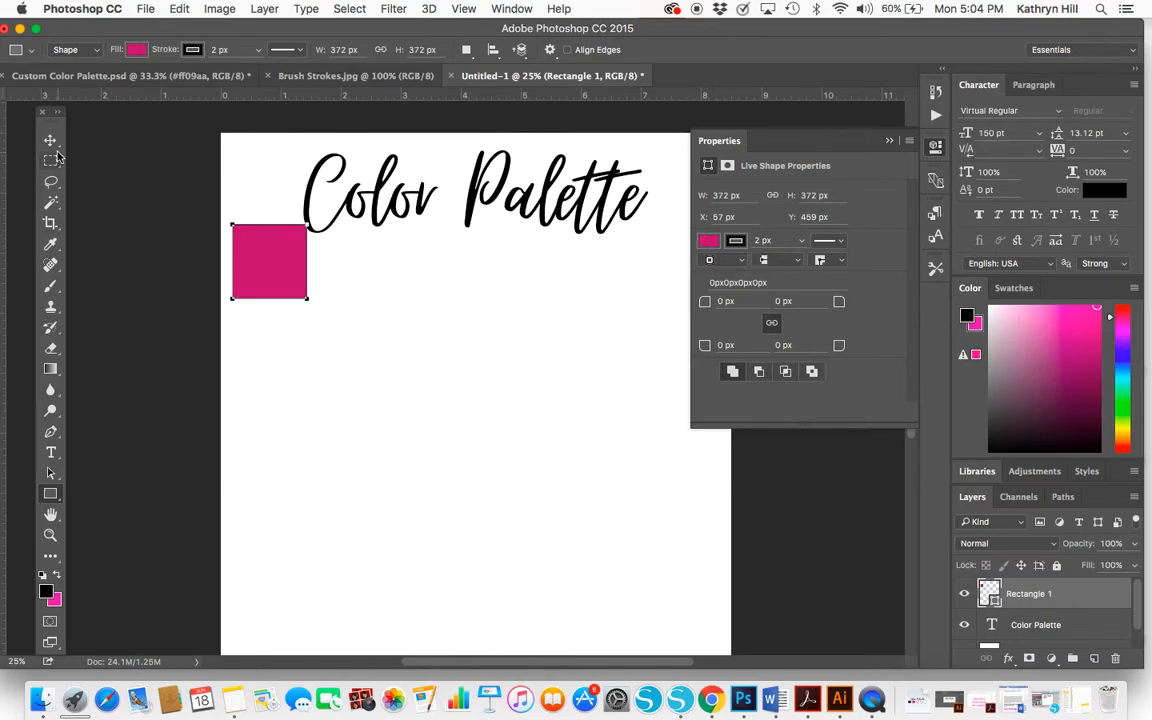
# Give the square a white fill and set its black stroke width to 4 px
pyautogui.click(709, 242)
pyautogui.click(711, 325)
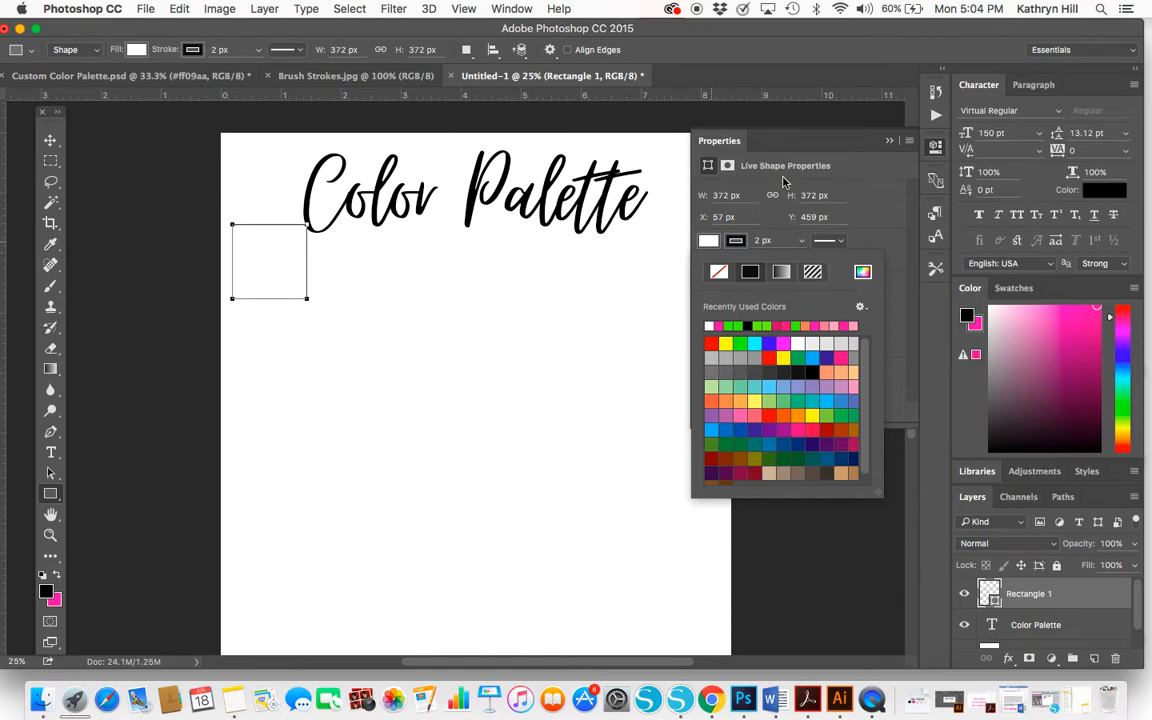
pyautogui.click(737, 244)
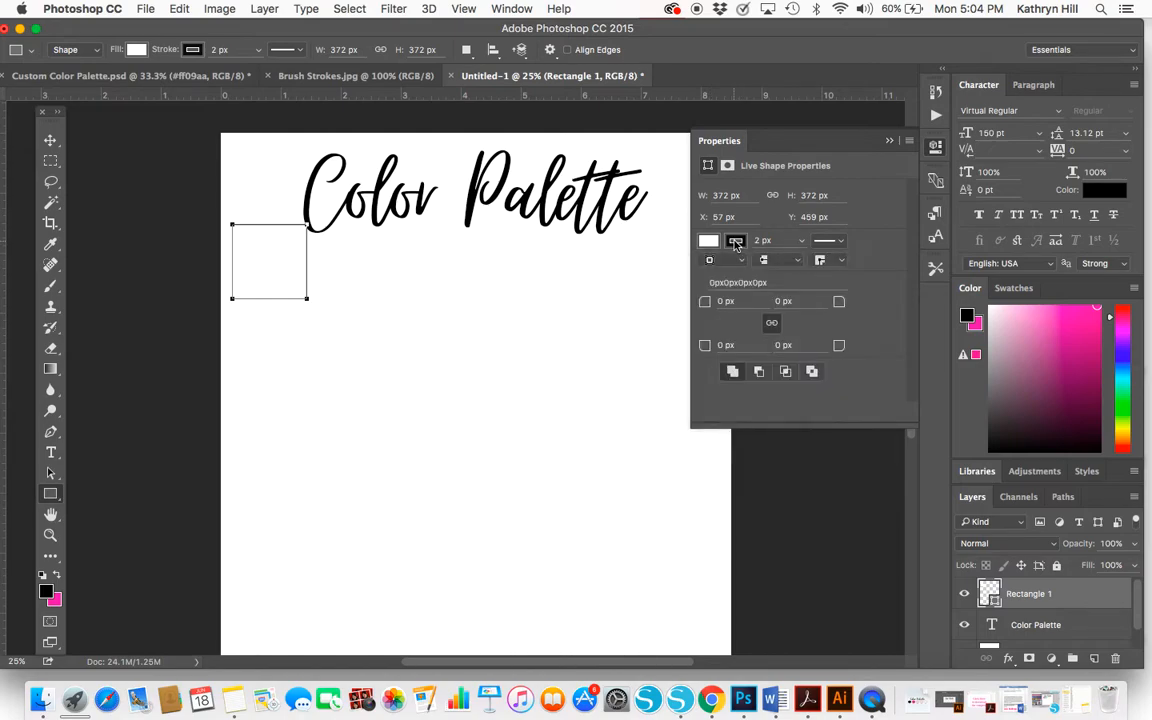
pyautogui.click(736, 243)
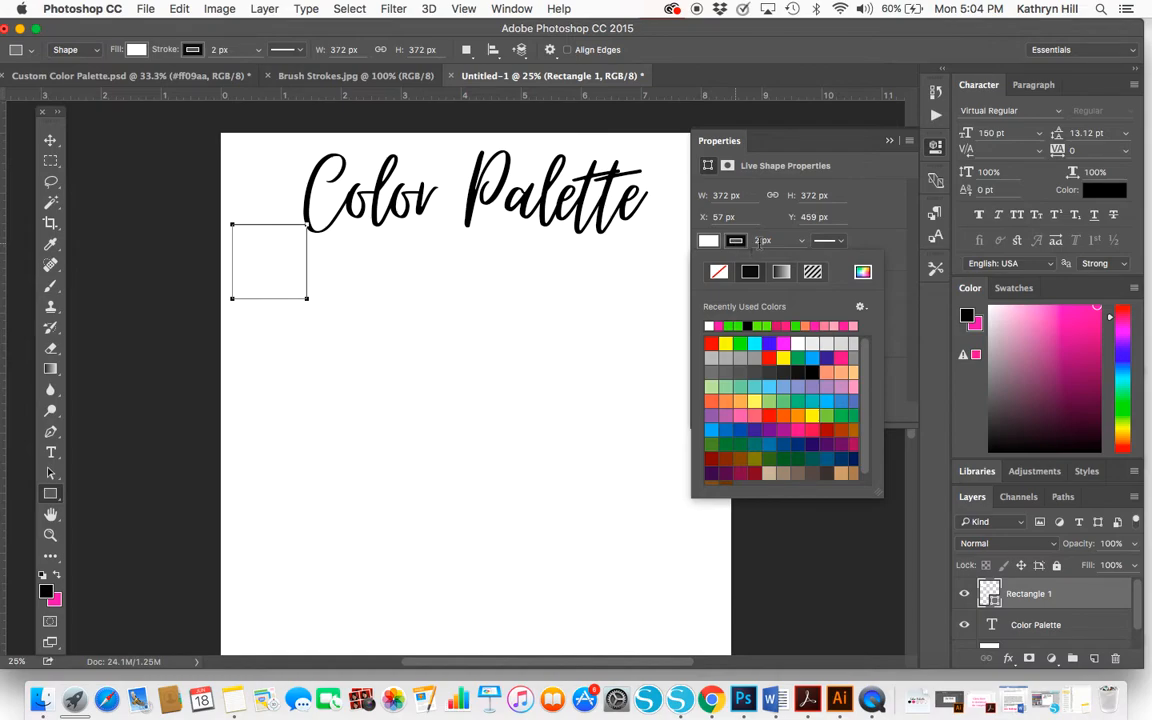
pyautogui.click(760, 241)
pyautogui.write('4')
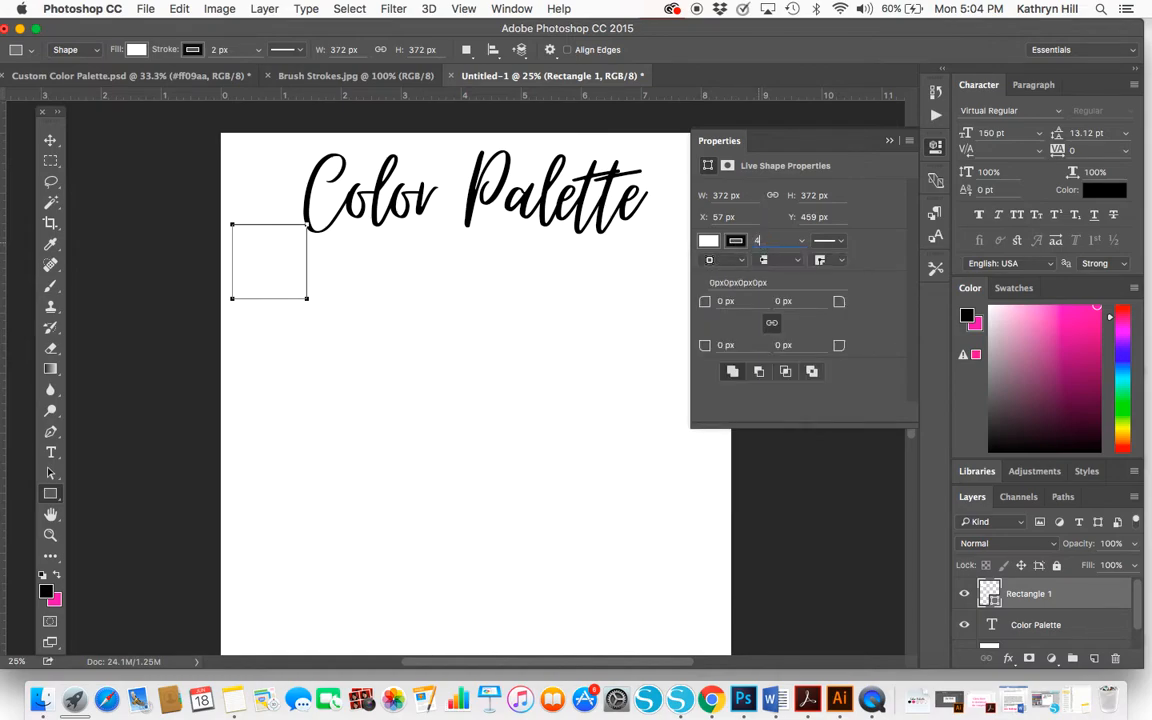
pyautogui.press('Return')
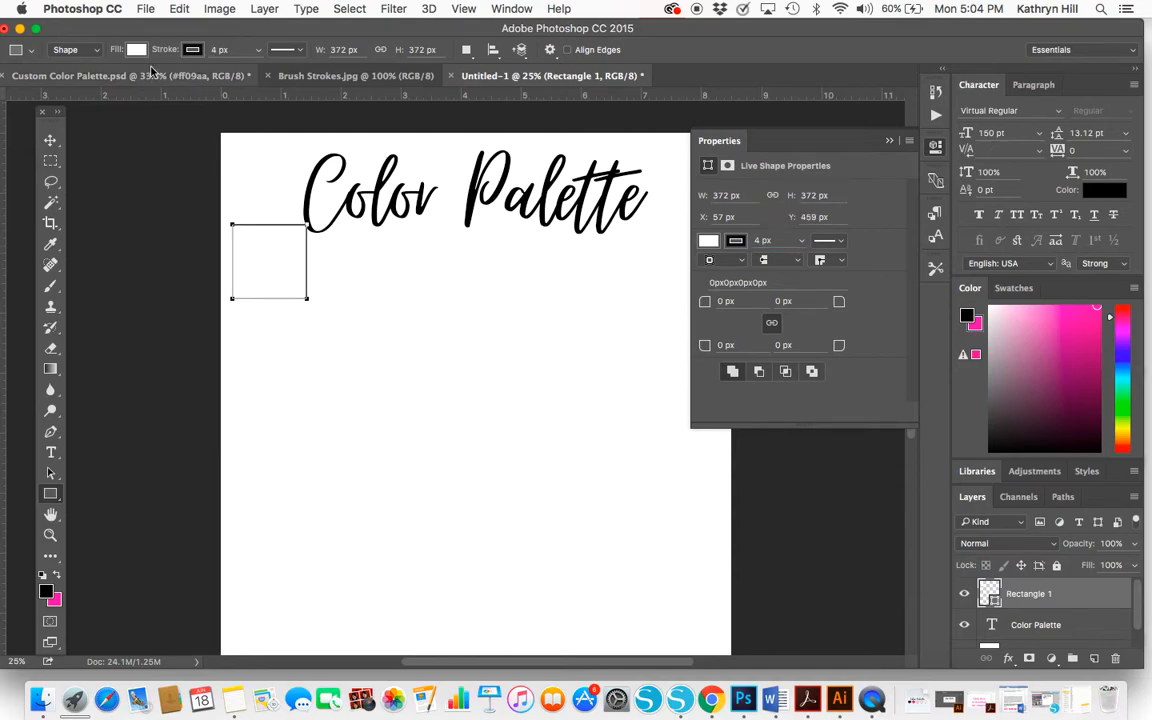
# Move the square clear of the title to about X 153 px, Y 618 px and close its properties
pyautogui.click(49, 139)
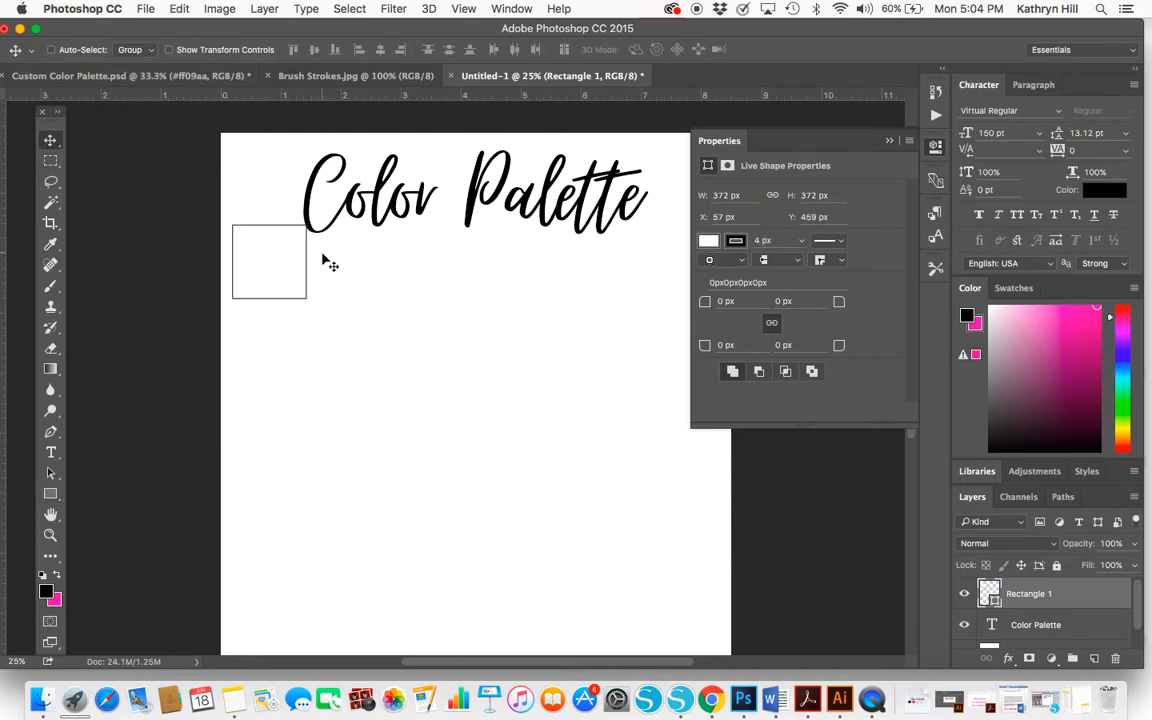
pyautogui.moveTo(307, 255); pyautogui.dragTo(322, 288)
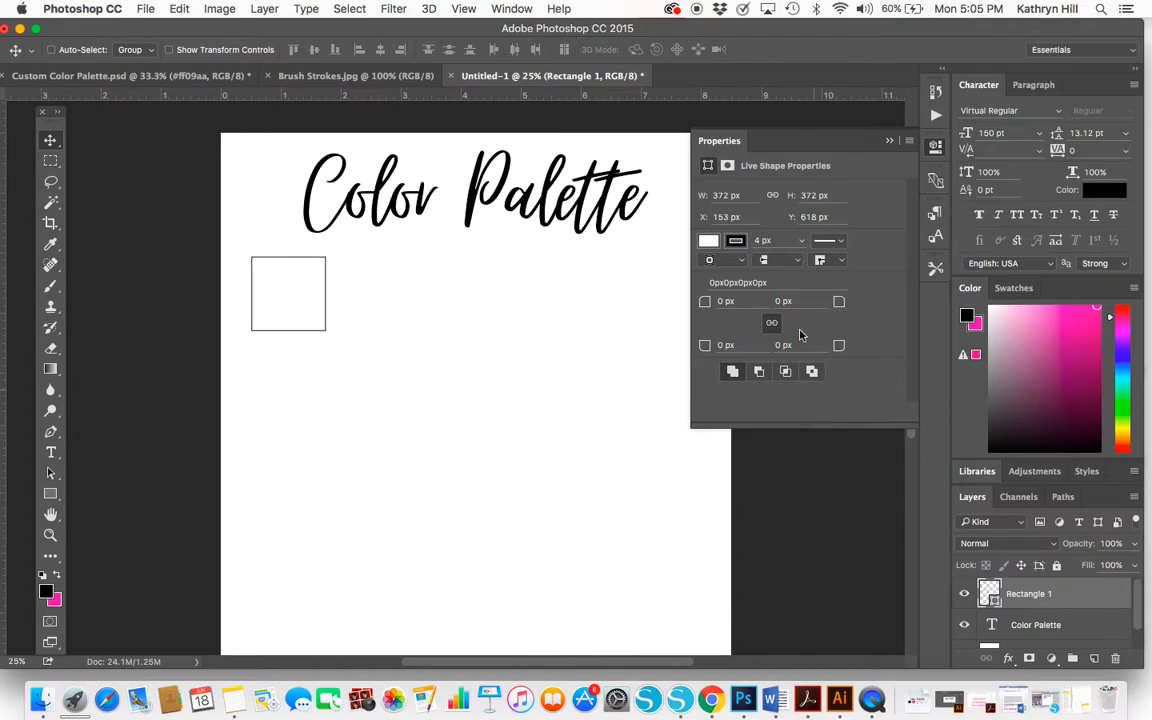
pyautogui.click(886, 142)
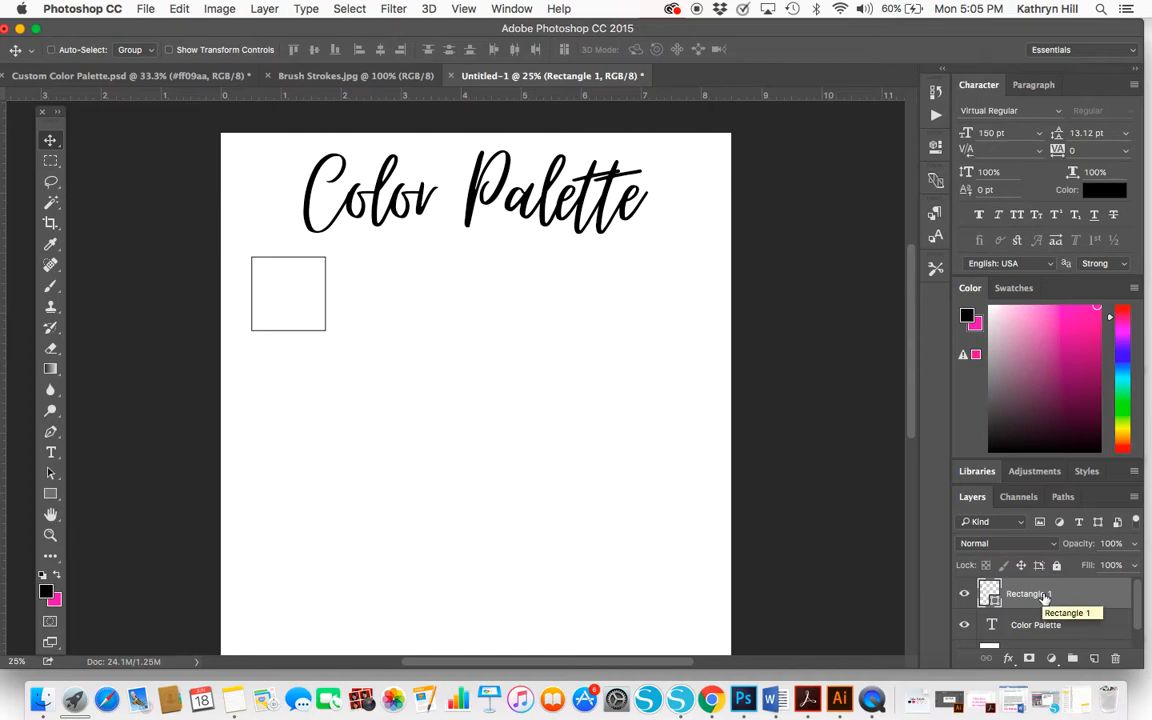
# Duplicate the square as a layer named Rectangle 2 and place it level with and just right of the original
pyautogui.moveTo(1043, 597); pyautogui.dragTo(1095, 660)
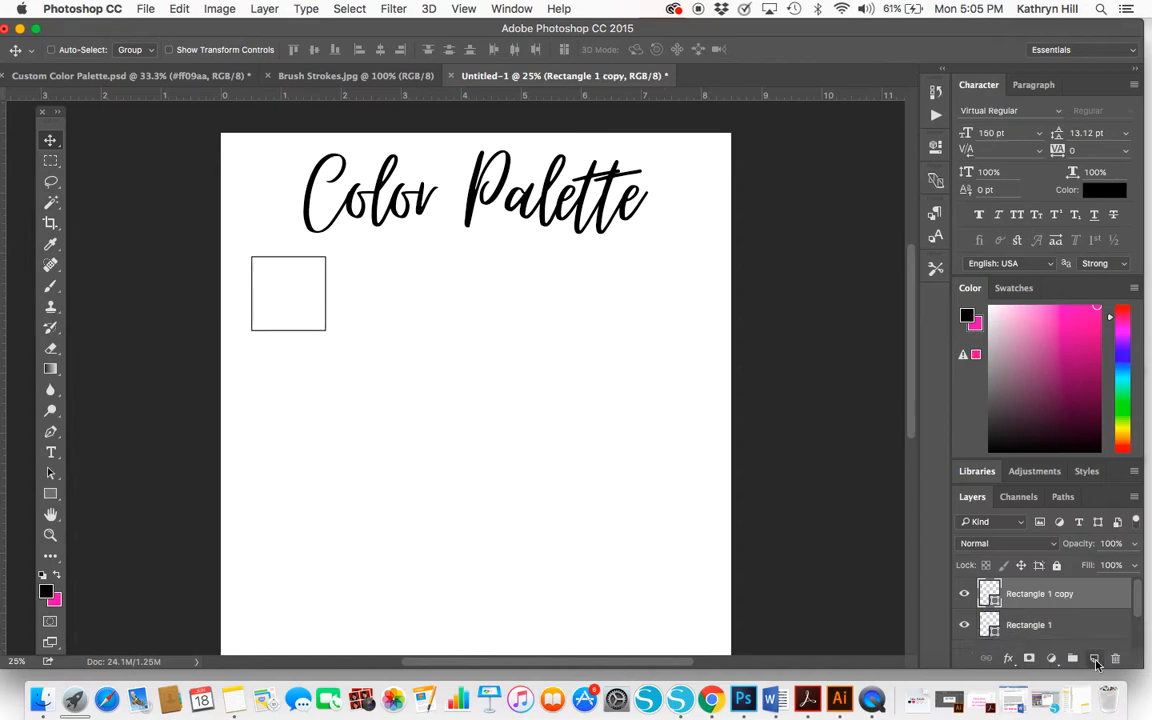
pyautogui.doubleClick(1038, 595)
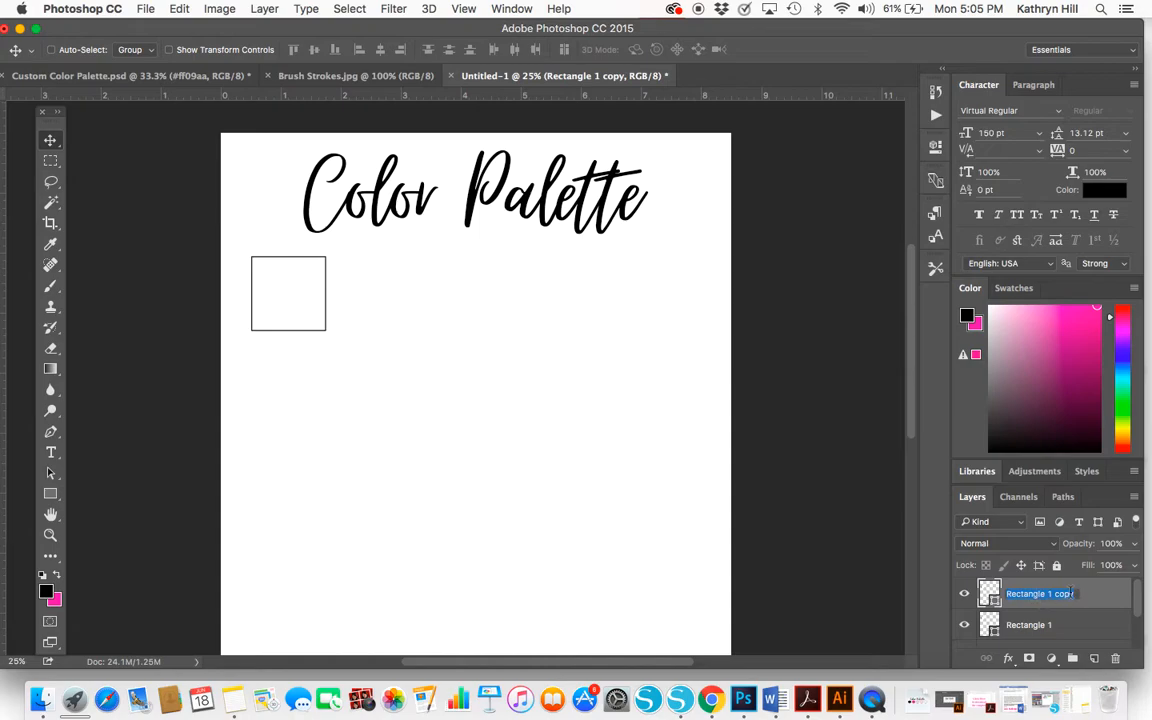
pyautogui.write('Rectangle 2')
pyautogui.press('Return')
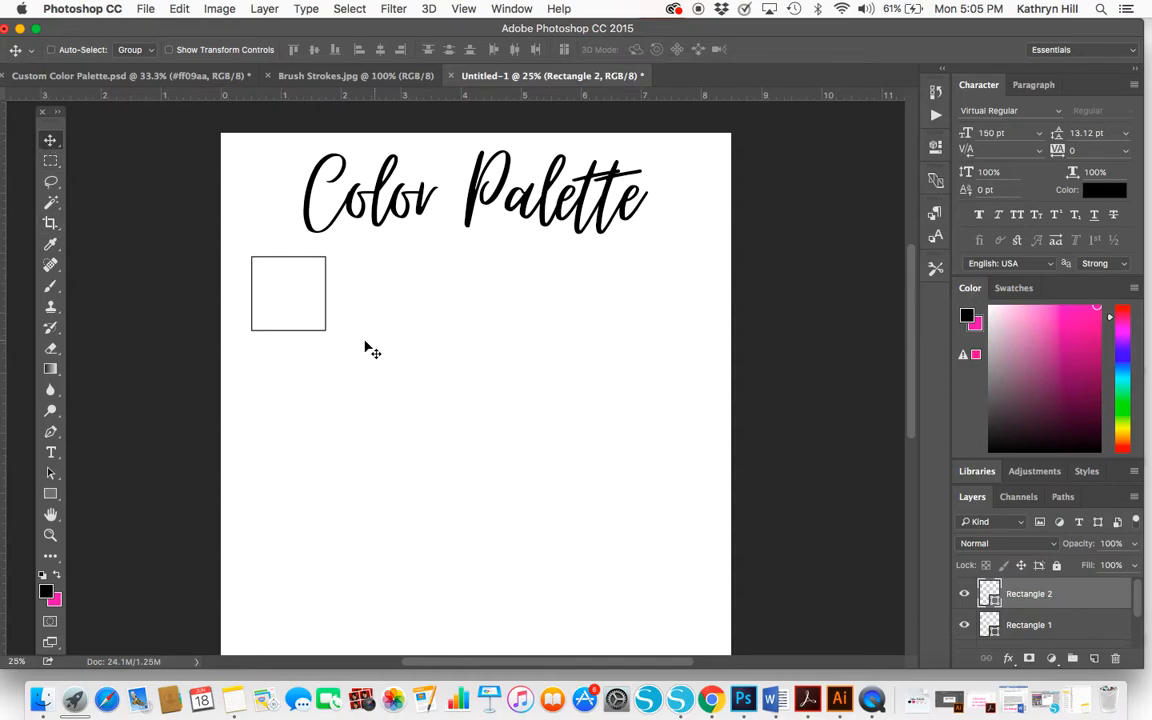
pyautogui.moveTo(325, 308); pyautogui.dragTo(418, 307)
# Duplicate the second square as Rectangle 3 and place it next in the row with the same gap
pyautogui.moveTo(1065, 597); pyautogui.dragTo(1095, 657)
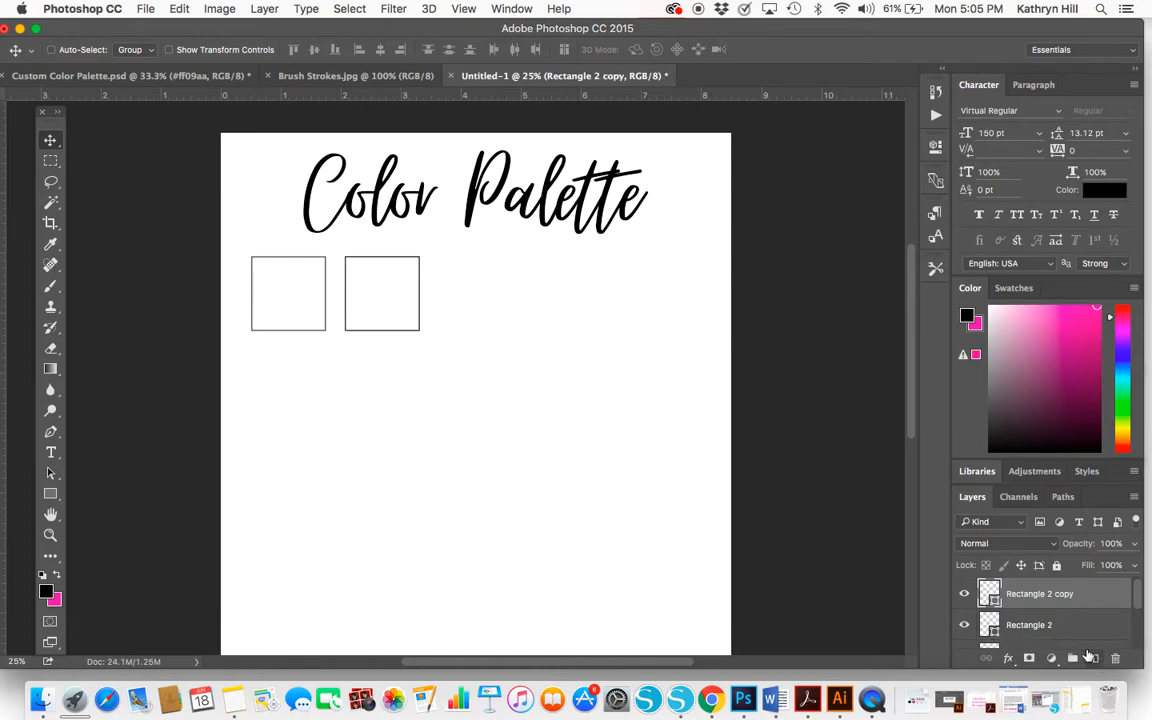
pyautogui.doubleClick(1065, 594)
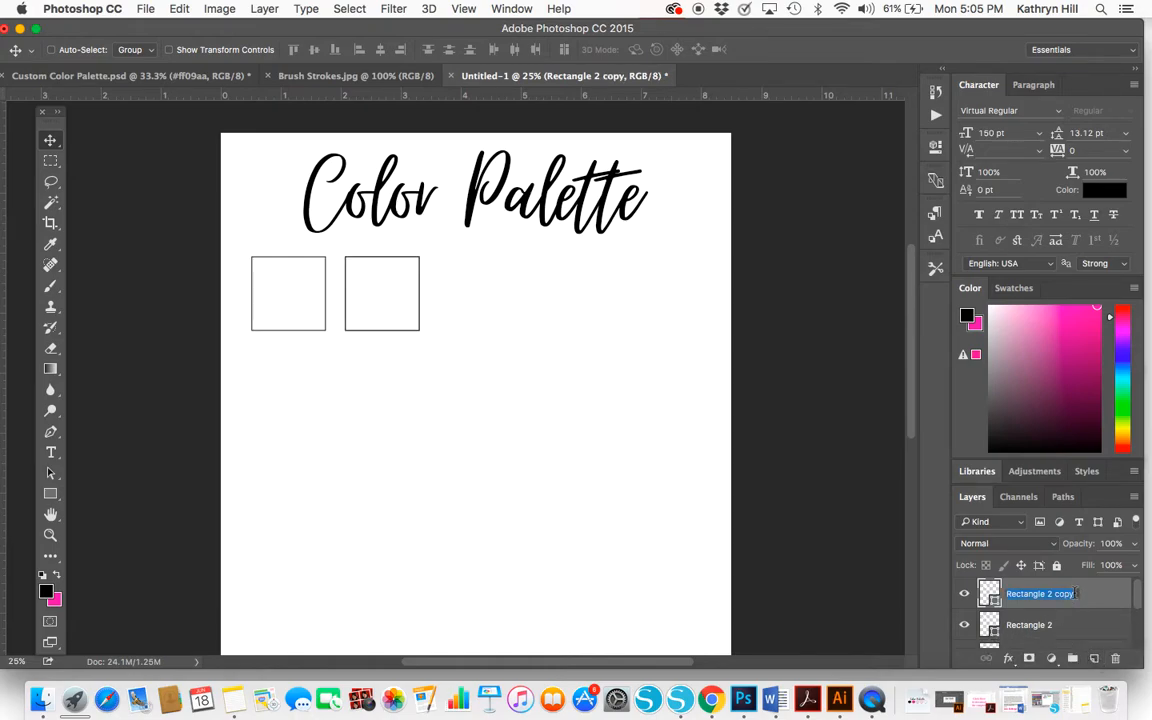
pyautogui.press('BackSpace')
pyautogui.press('BackSpace')
pyautogui.press('BackSpace')
pyautogui.press('BackSpace')
pyautogui.press('BackSpace')
pyautogui.press('BackSpace')
pyautogui.write('3')
pyautogui.press('Return')
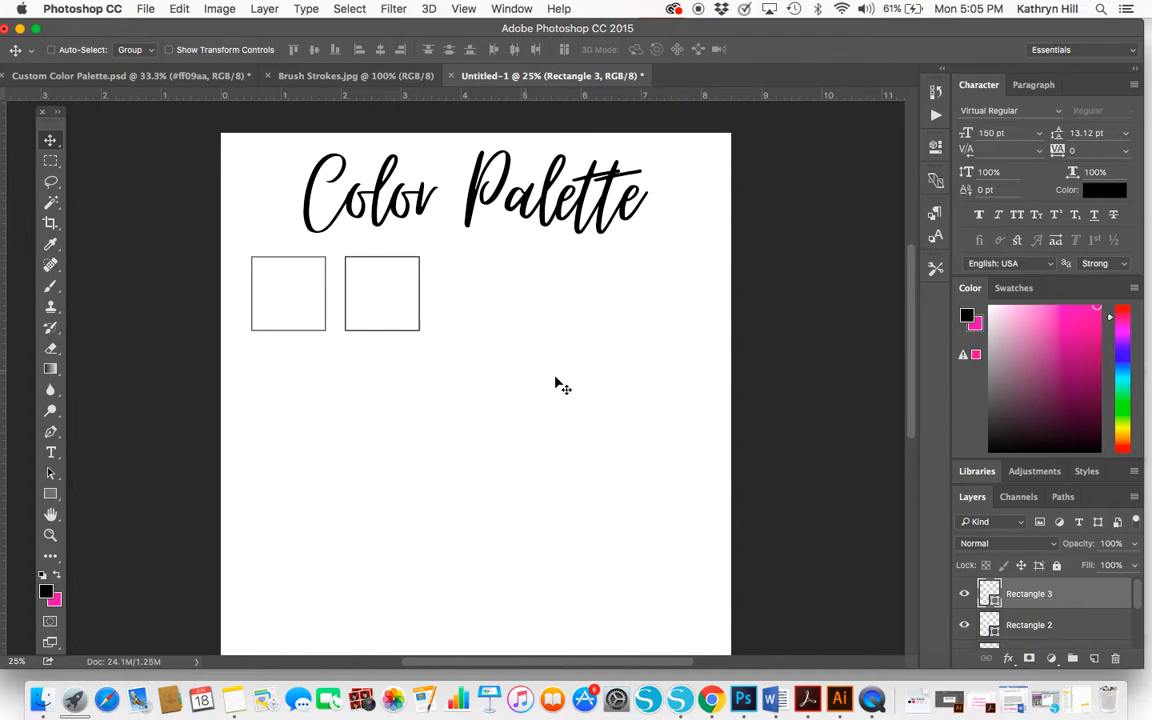
pyautogui.moveTo(420, 315); pyautogui.dragTo(514, 306)
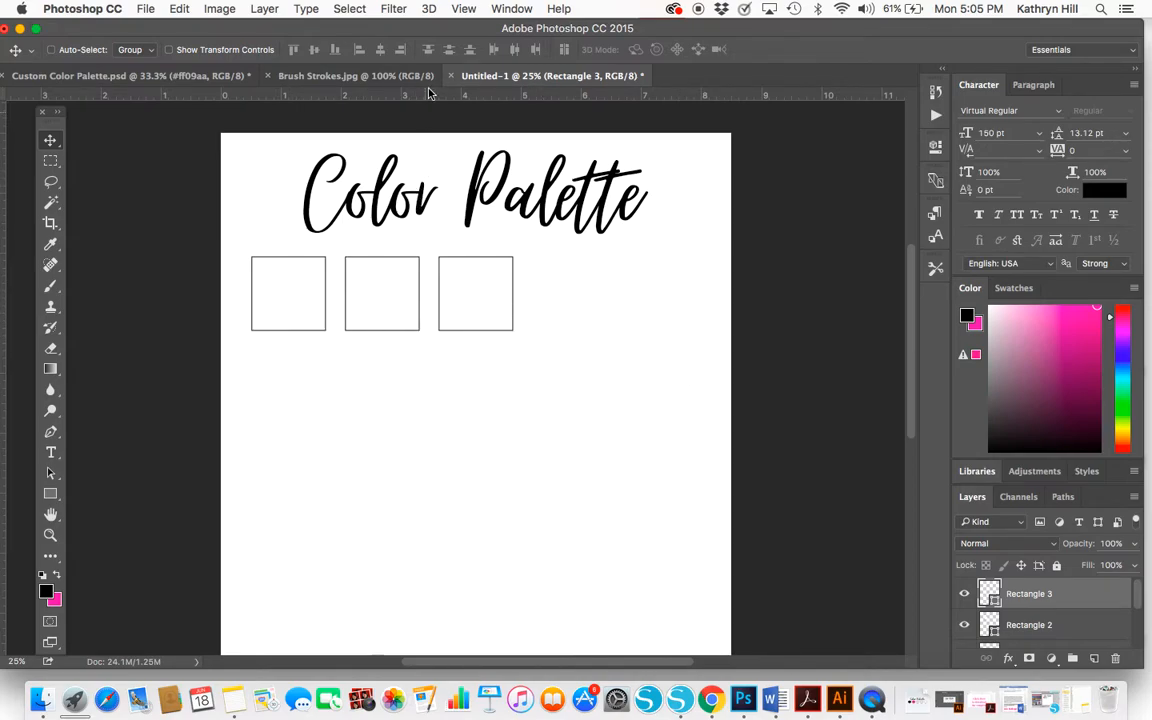
# Duplicate the third square as Rectangle 4 and align it as the fourth square in the row with equal spacing
pyautogui.click(463, 10)
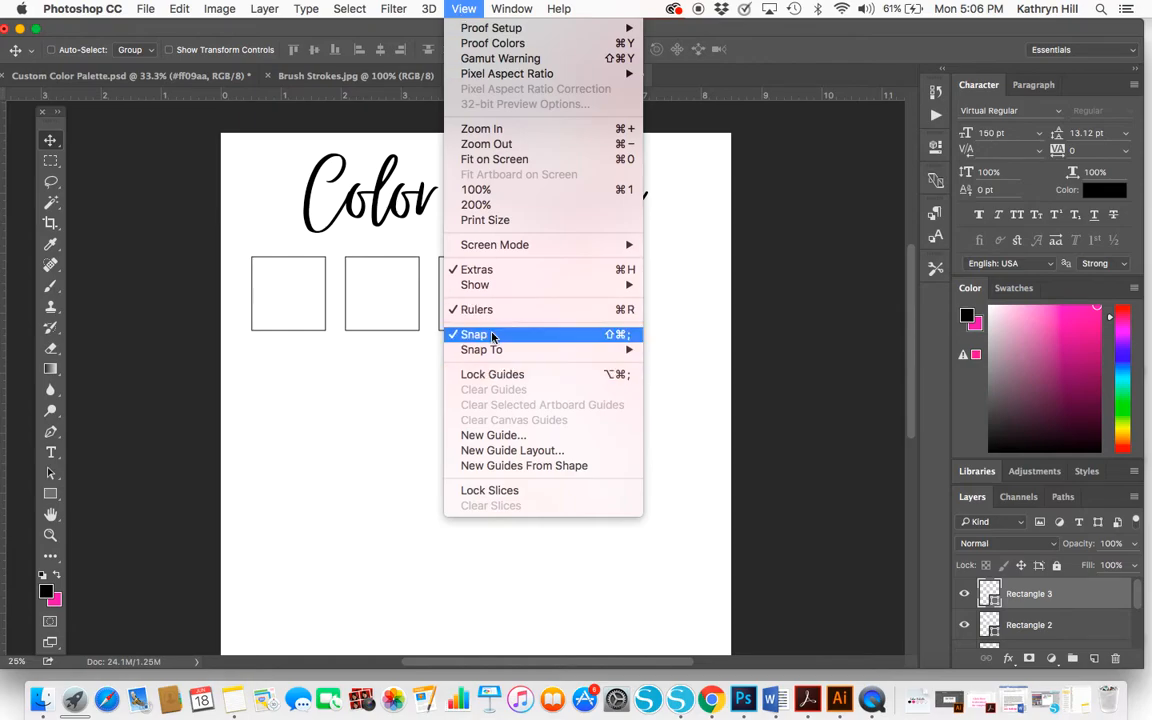
pyautogui.click(825, 301)
pyautogui.moveTo(1082, 596); pyautogui.dragTo(1098, 667)
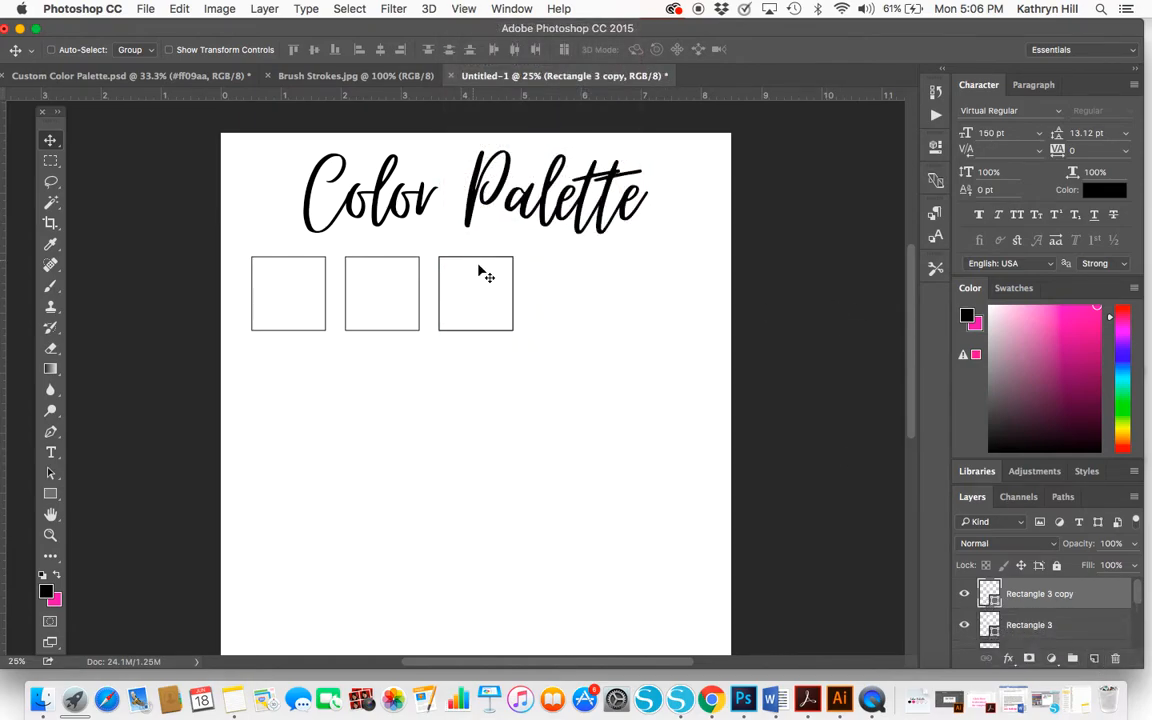
pyautogui.doubleClick(1068, 594)
pyautogui.moveTo(1073, 594); pyautogui.dragTo(1047, 597)
pyautogui.write('4')
pyautogui.press('Return')
pyautogui.moveTo(508, 303); pyautogui.dragTo(602, 306)
# Duplicate the fourth square as Rectangle 5 and place it evenly spaced at the right end of the row
pyautogui.moveTo(1114, 606); pyautogui.dragTo(1094, 659)
pyautogui.doubleClick(1040, 594)
pyautogui.click(1073, 595)
pyautogui.moveTo(1073, 594); pyautogui.dragTo(1048, 594)
pyautogui.write('5')
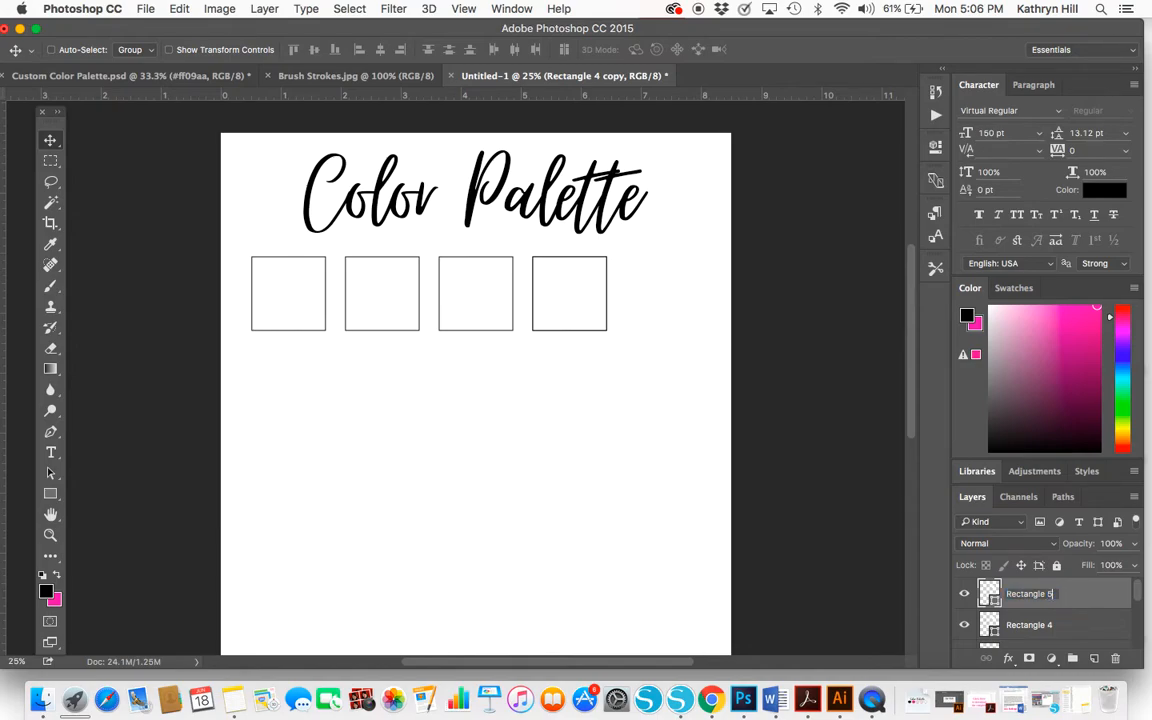
pyautogui.press('Return')
pyautogui.moveTo(603, 290); pyautogui.dragTo(696, 291)
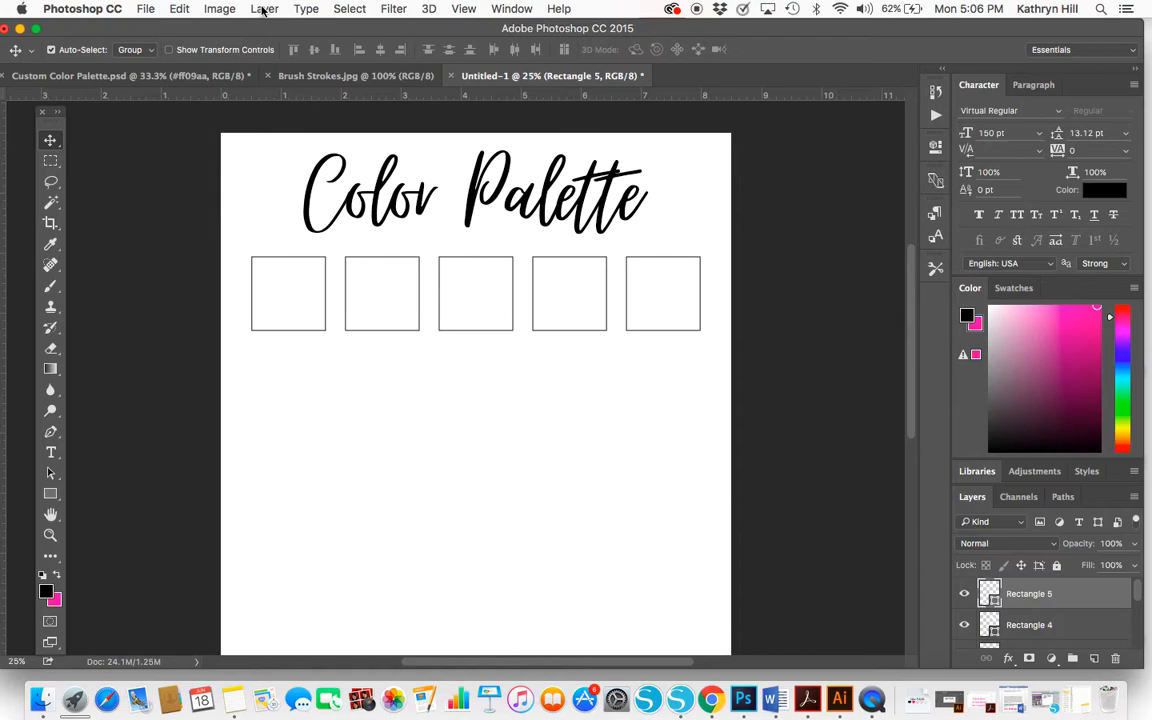
# Group the five square layers, ordered from Rectangle 1 downward, and nudge the whole row slightly down
pyautogui.press('super+g')
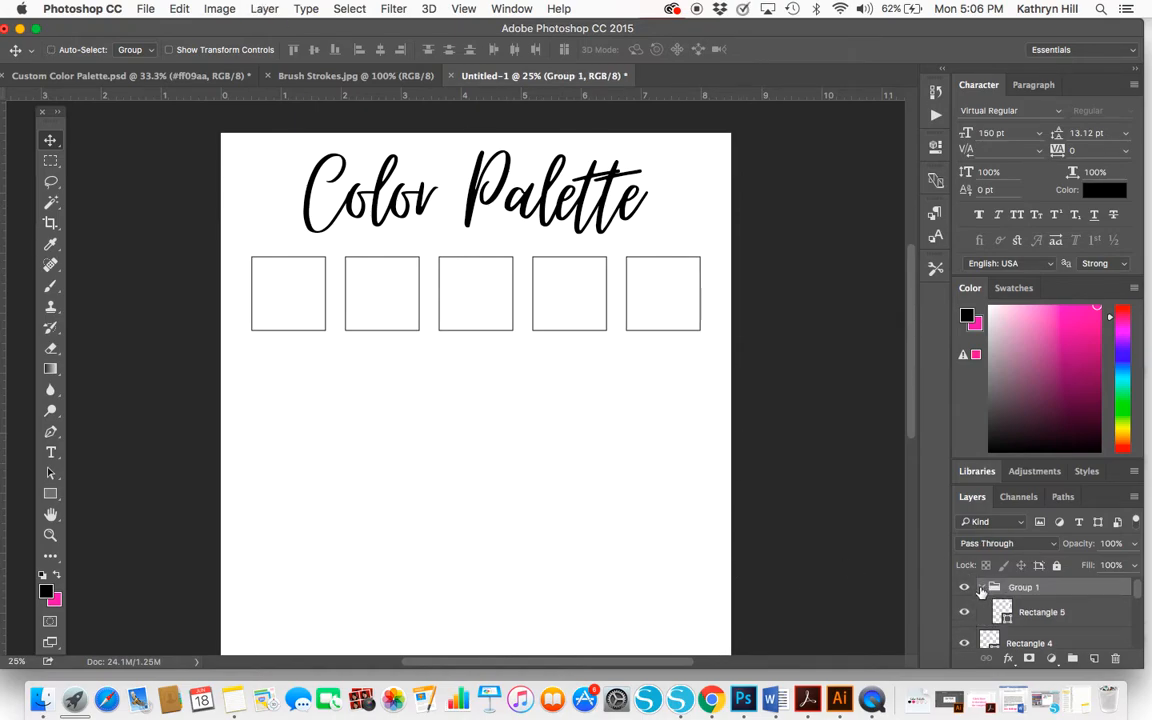
pyautogui.click(981, 590)
pyautogui.moveTo(1023, 589); pyautogui.dragTo(1024, 590)
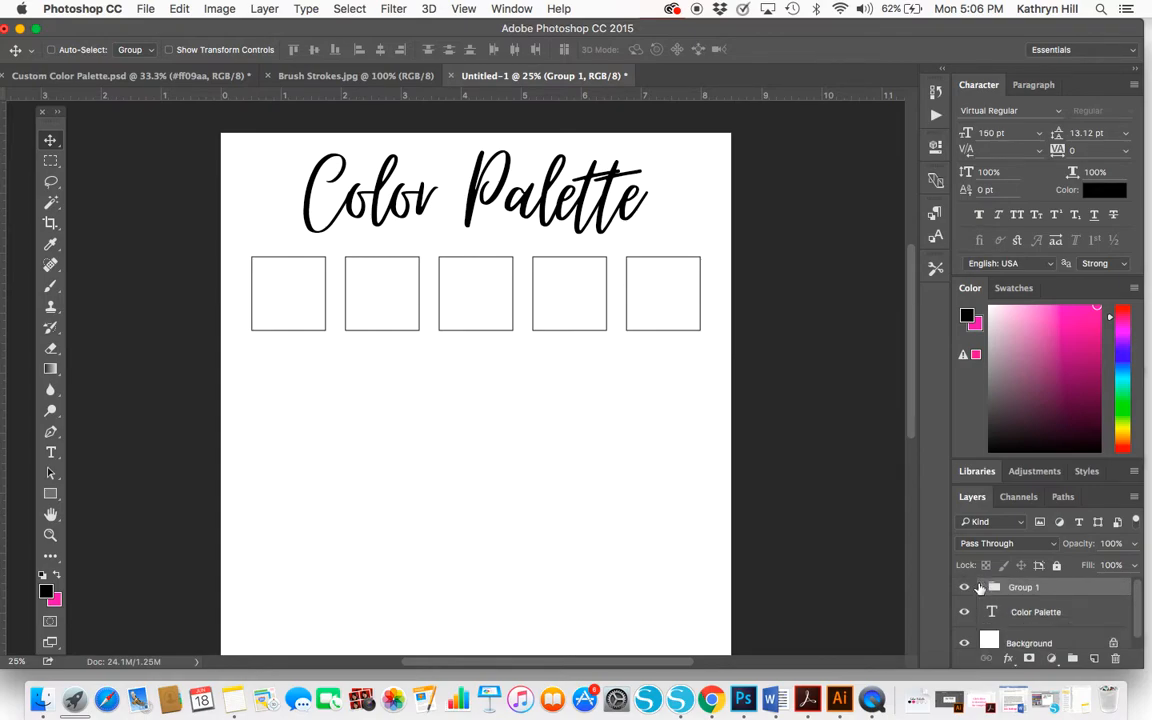
pyautogui.click(982, 588)
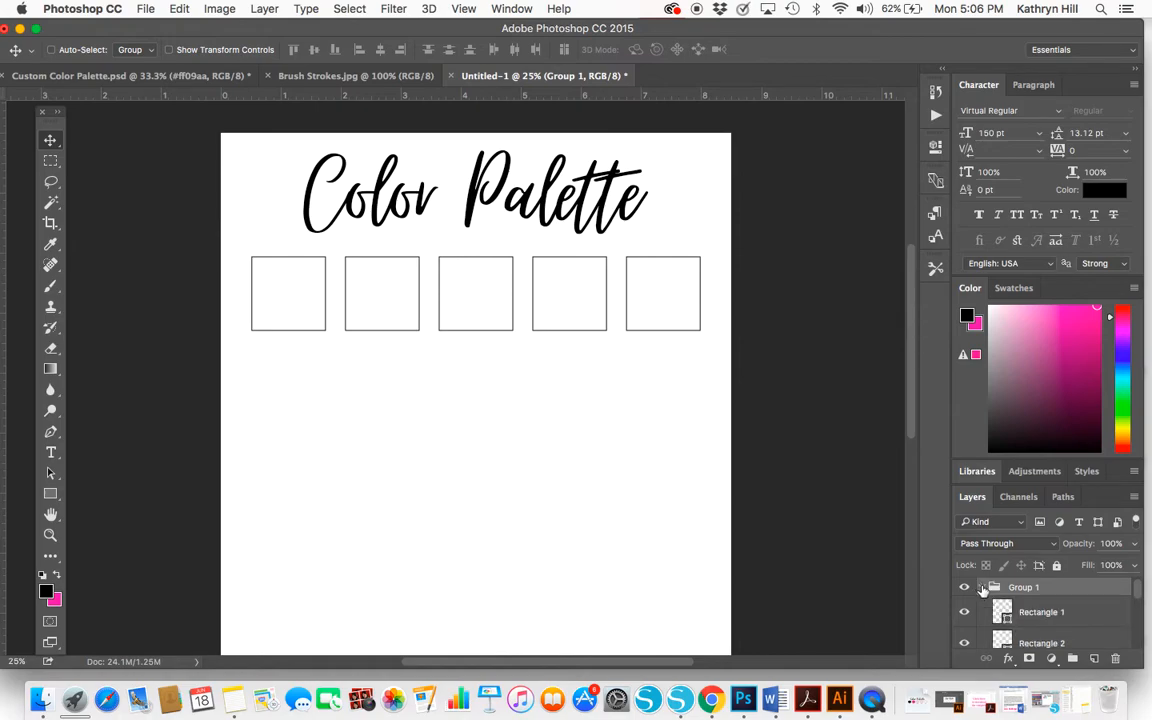
pyautogui.click(982, 588)
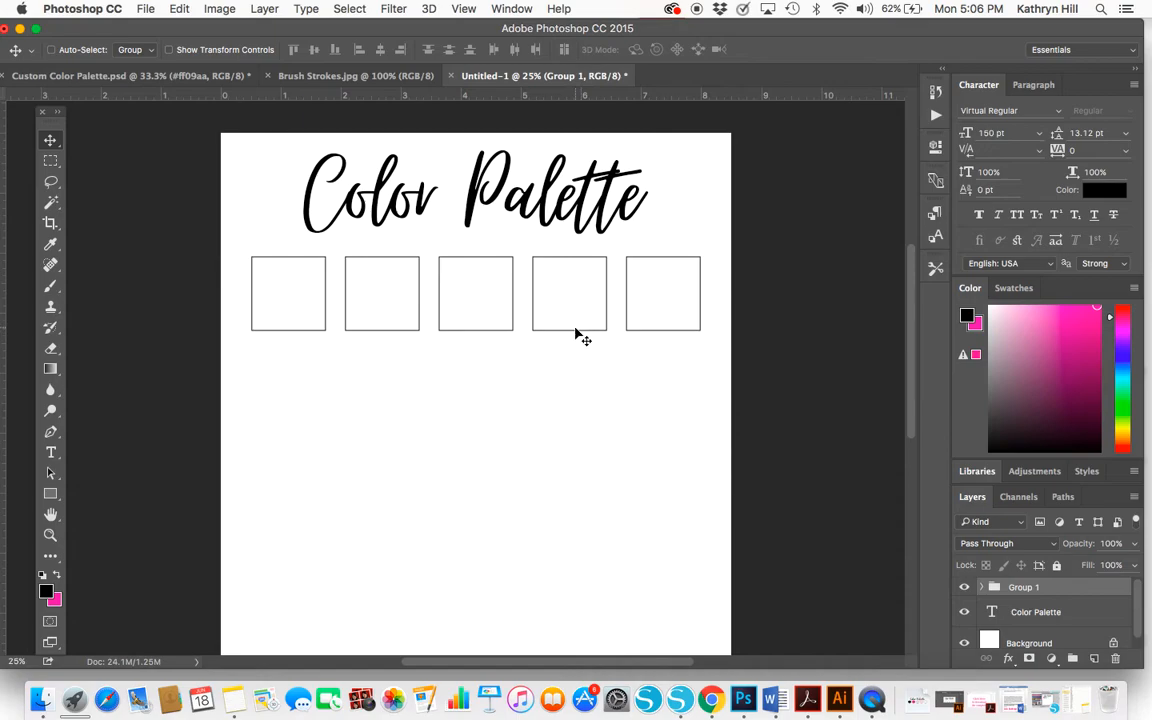
pyautogui.moveTo(575, 335)
pyautogui.mouseDown()
pyautogui.moveTo(561, 332)
pyautogui.moveTo(572, 332)
pyautogui.mouseUp()
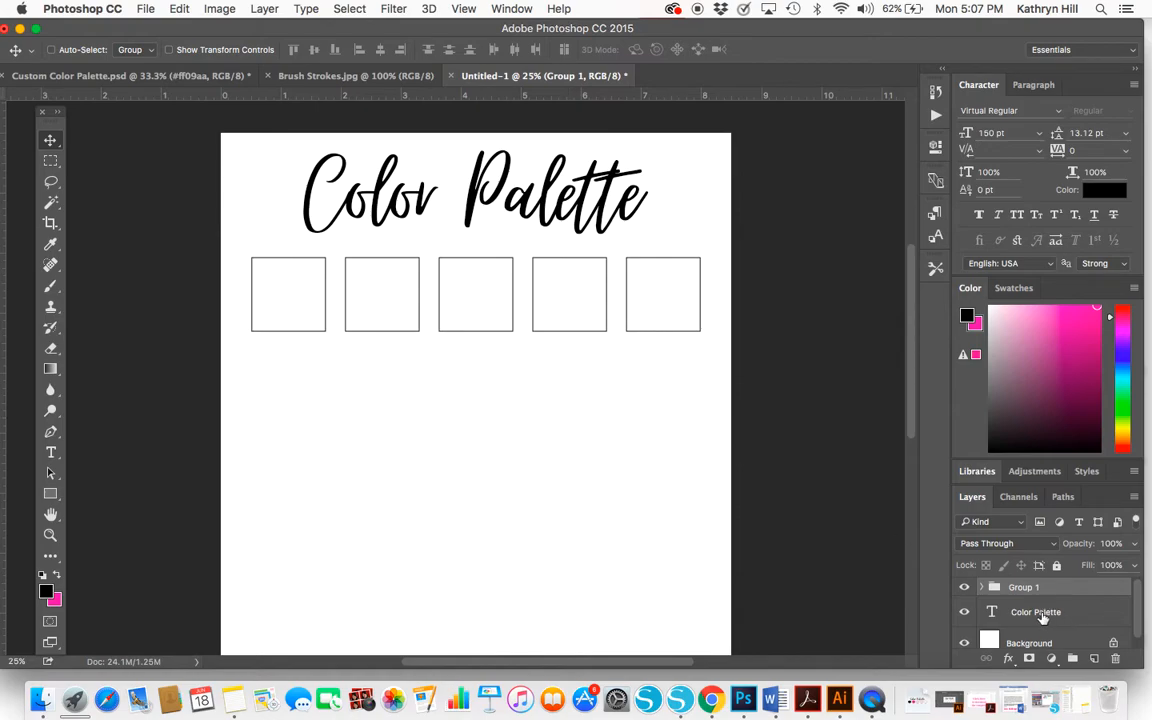
# Fill the first square, Rectangle 1 in Group 1, with the red #f80505
pyautogui.click(982, 587)
pyautogui.scroll(-2, 1028, 597)
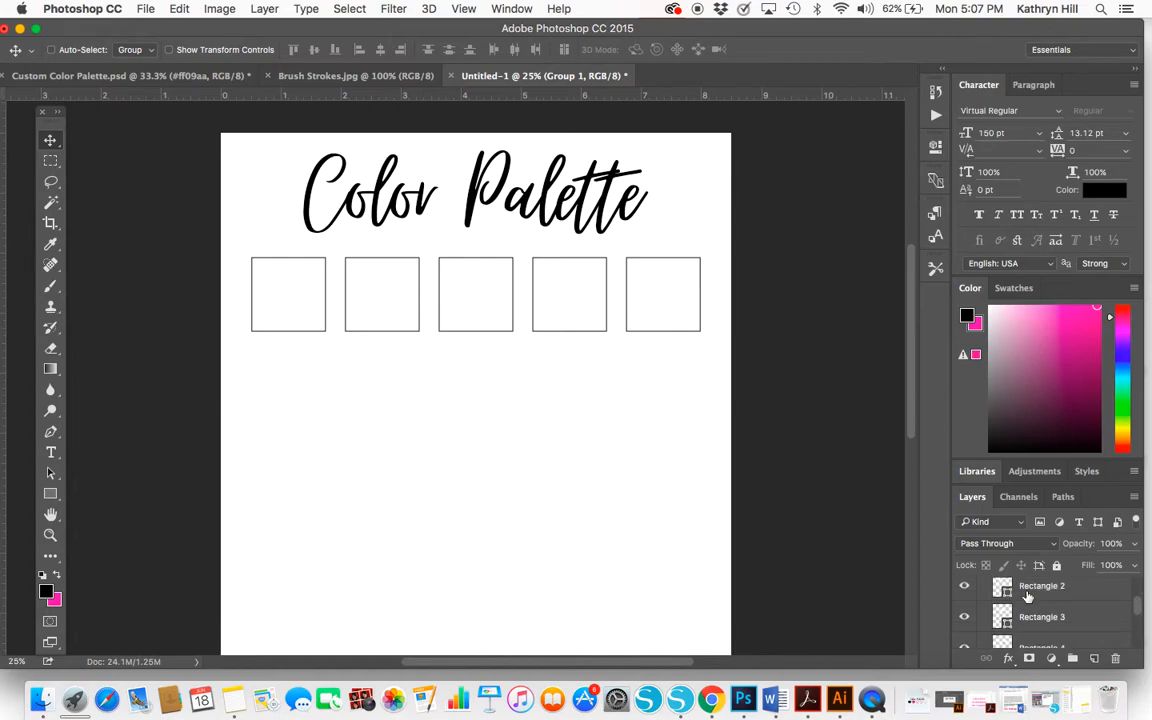
pyautogui.scroll(1, 1028, 597)
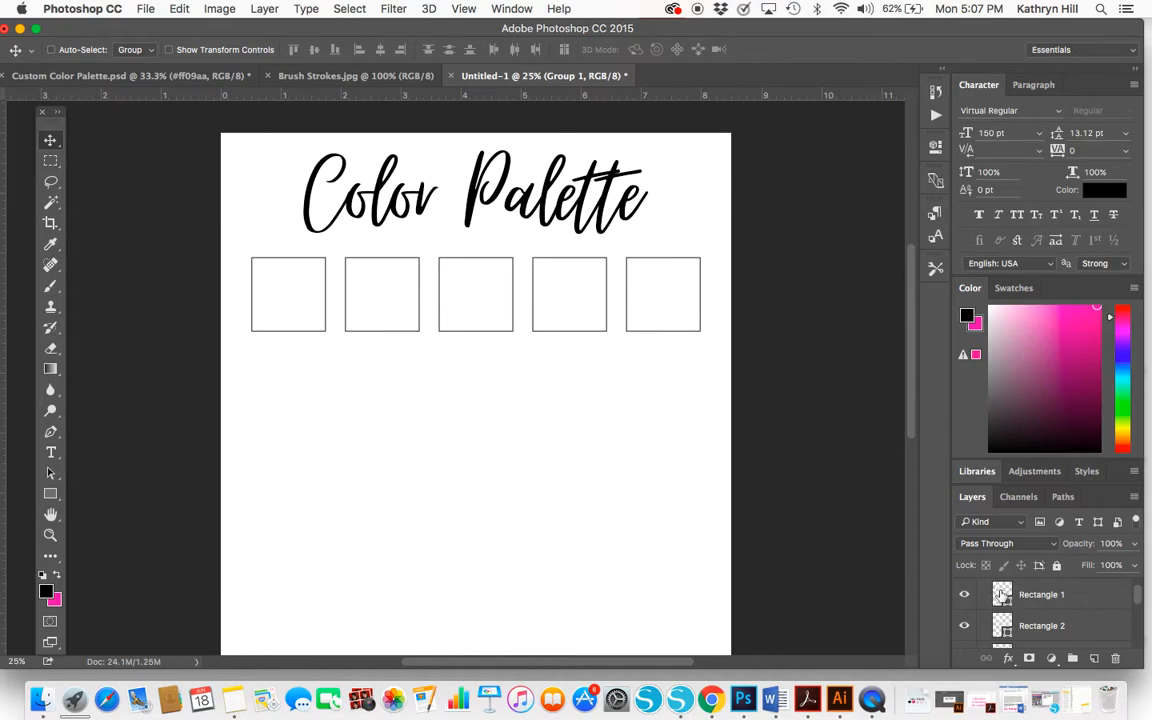
pyautogui.doubleClick(1001, 594)
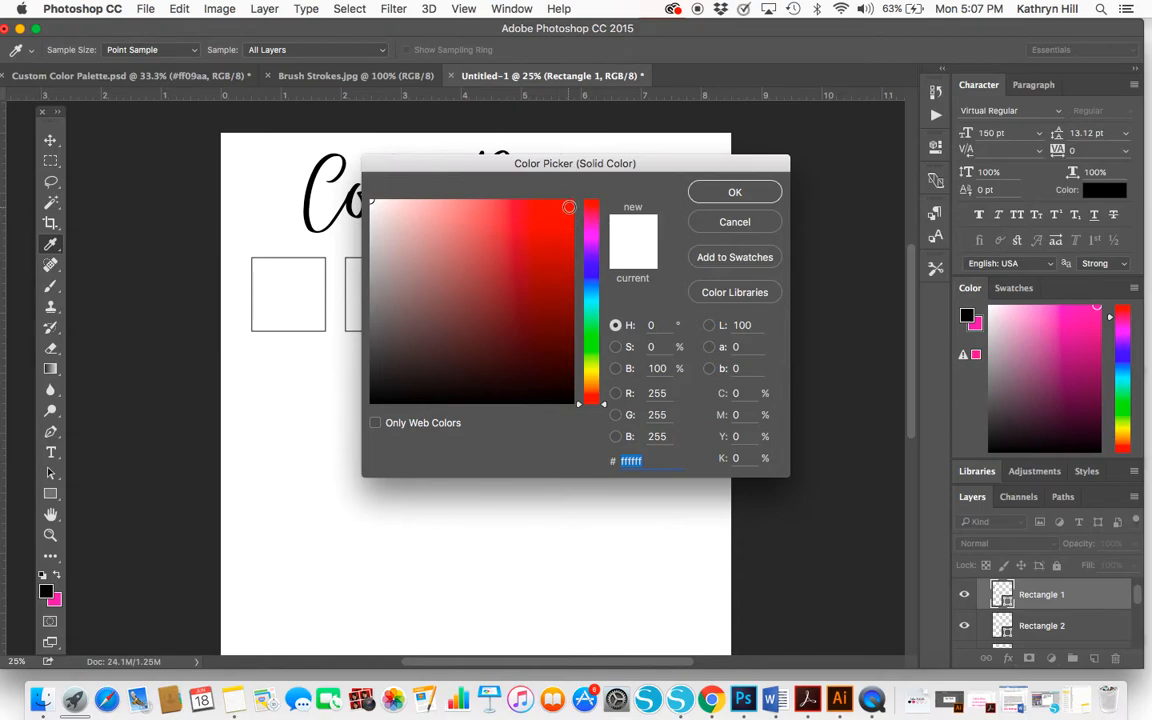
pyautogui.click(566, 206)
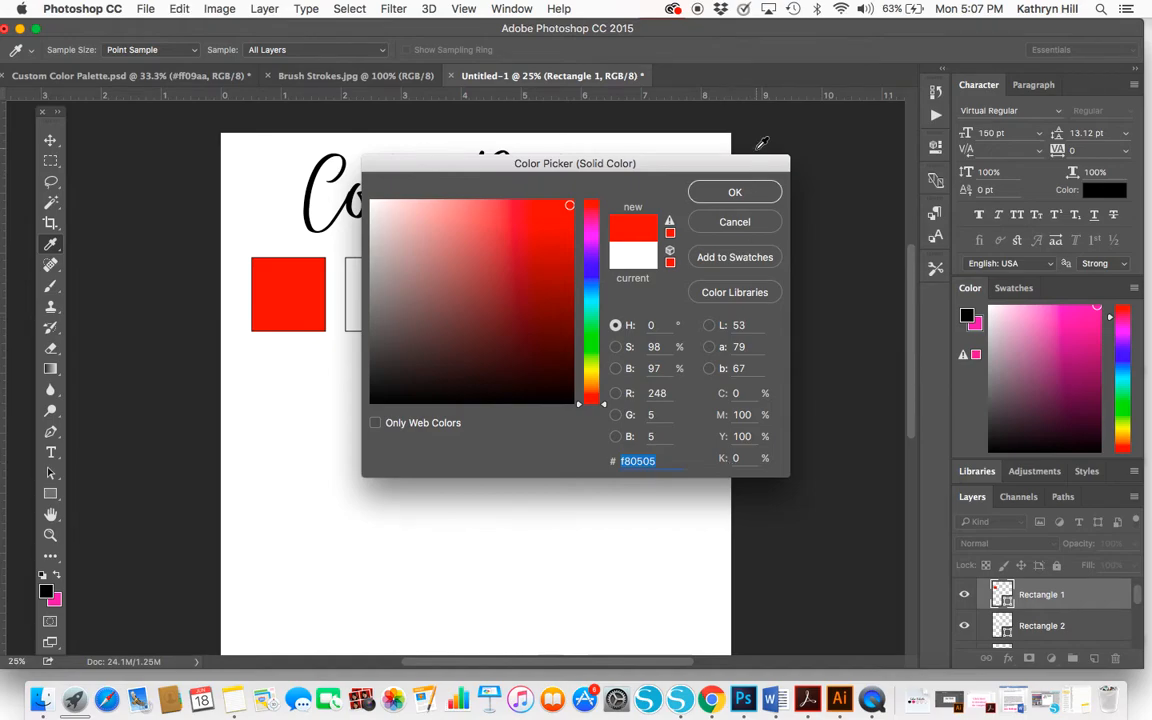
pyautogui.click(730, 194)
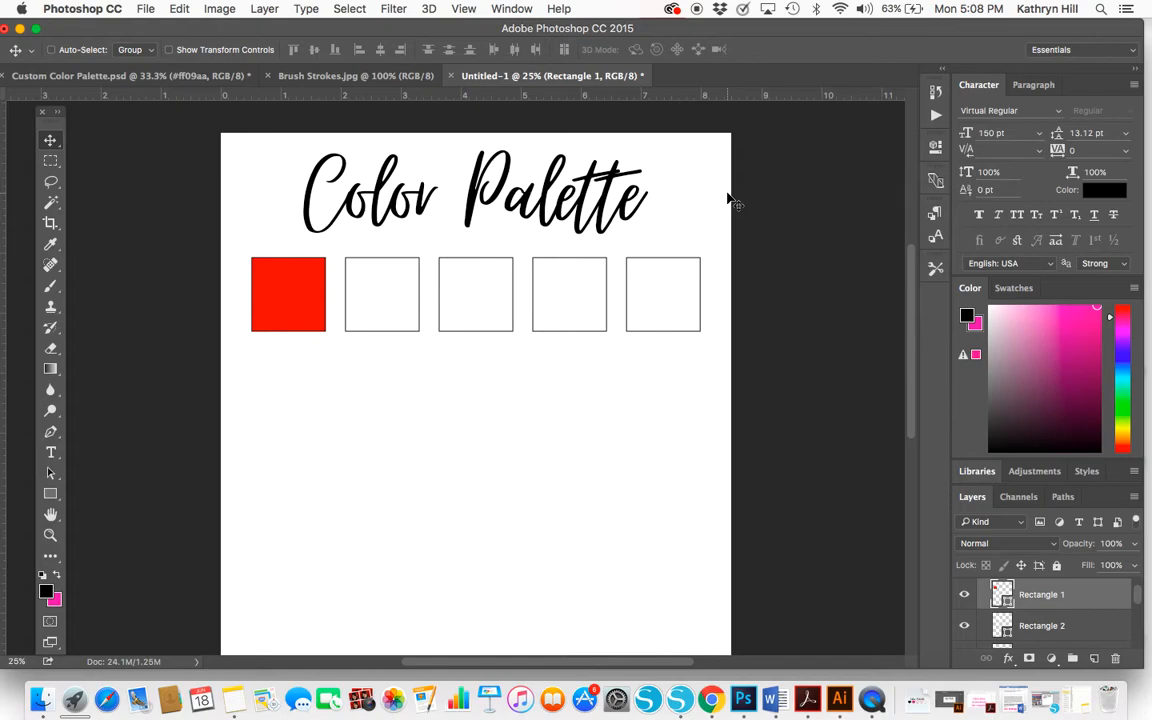
# Add the text "#f80505" in Arial Regular at 30 pt below the red square
pyautogui.click(52, 455)
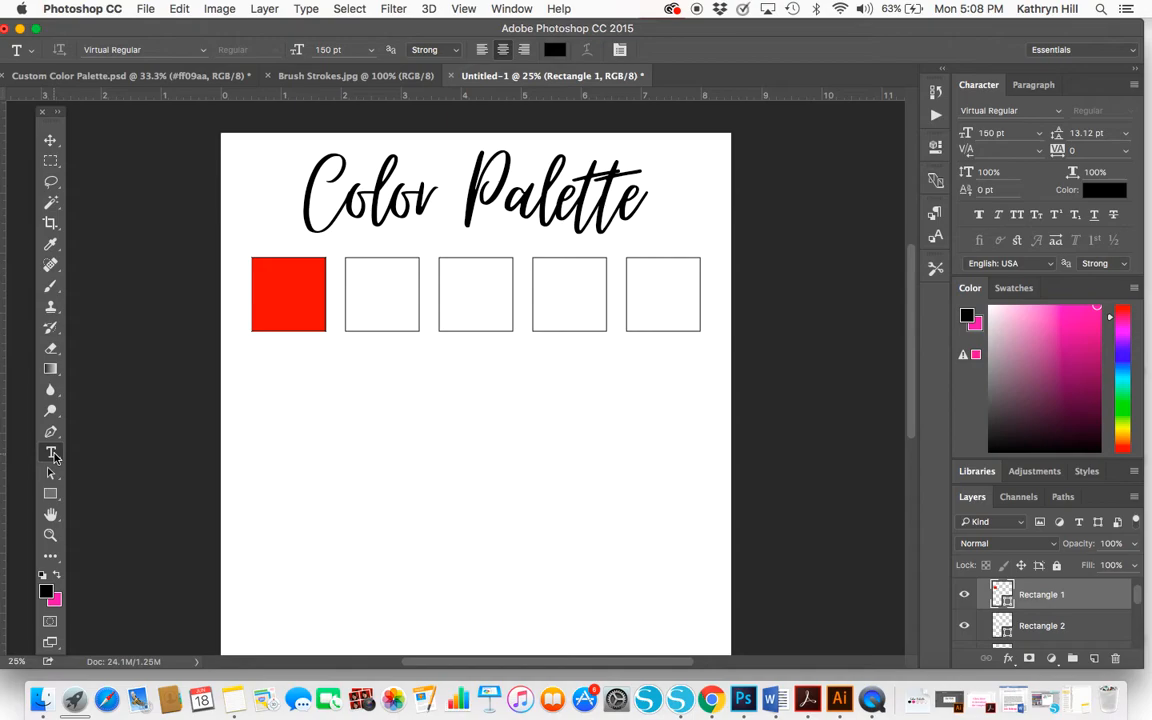
pyautogui.click(202, 52)
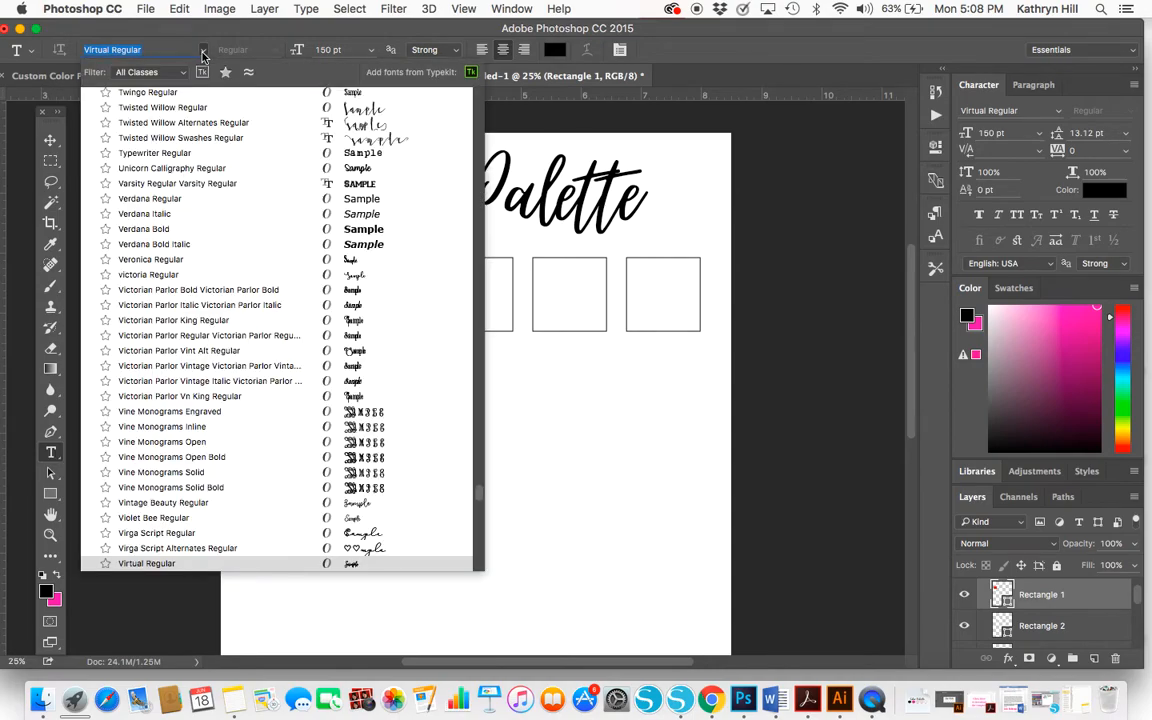
pyautogui.scroll(20, 205, 100)
pyautogui.write('arial')
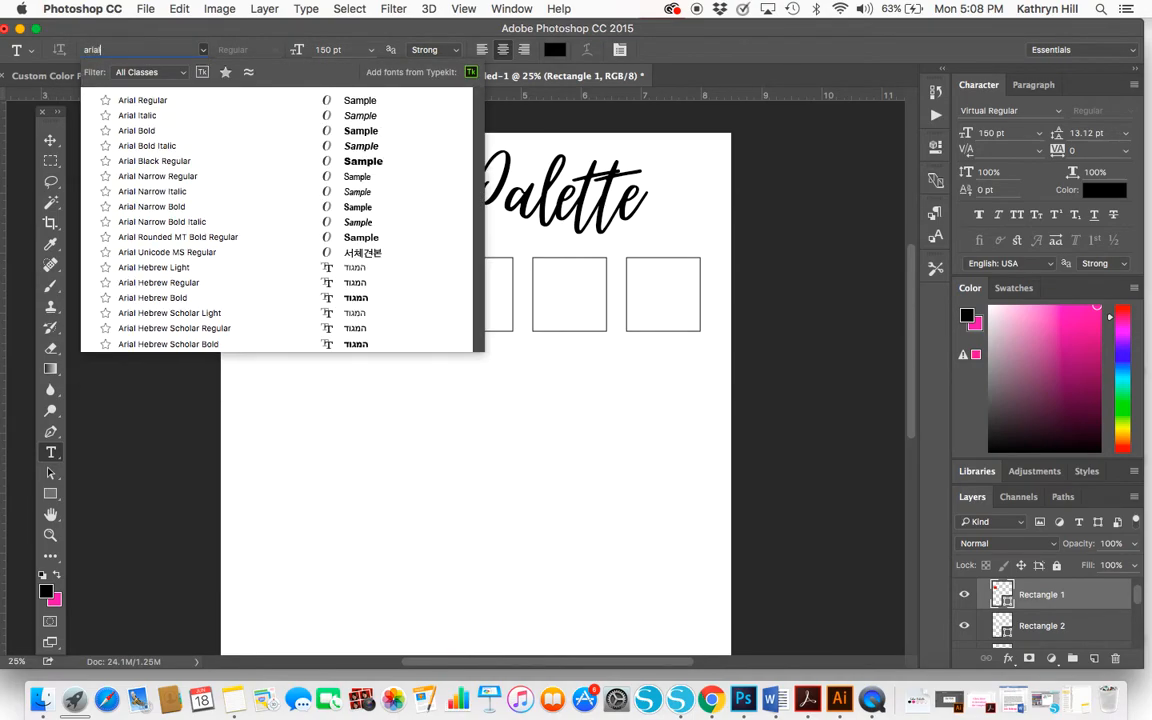
pyautogui.click(206, 104)
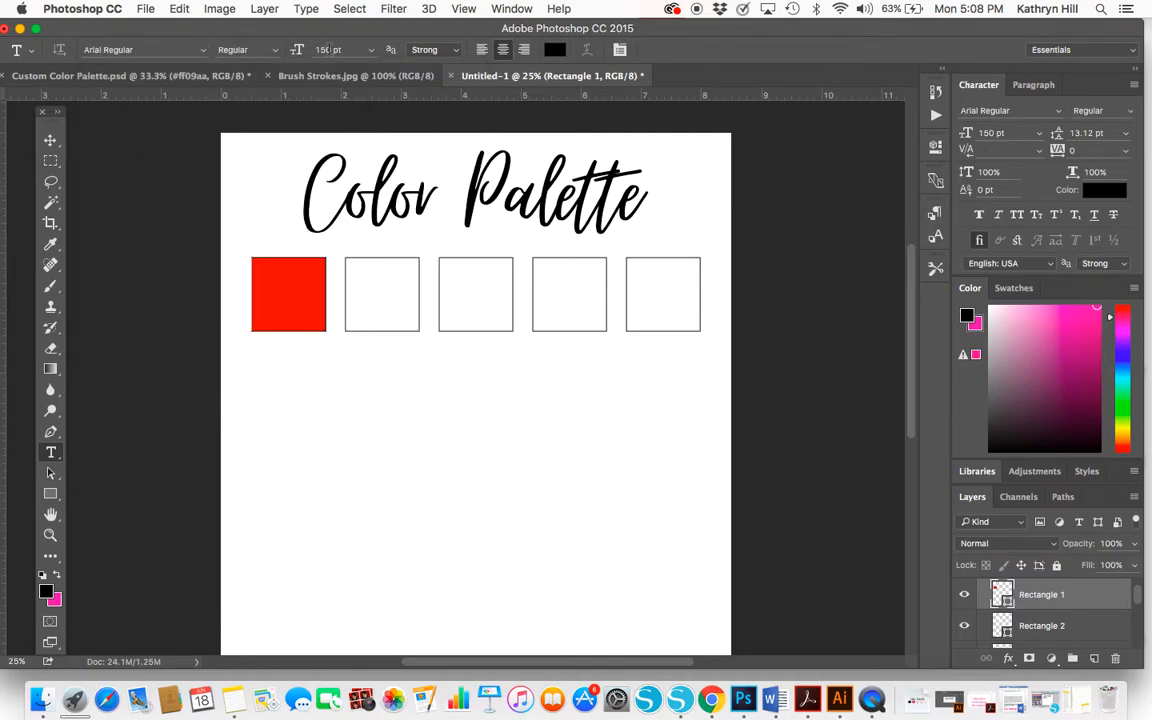
pyautogui.moveTo(331, 49); pyautogui.dragTo(300, 52)
pyautogui.write('30')
pyautogui.press('Return')
pyautogui.click(256, 384)
pyautogui.write('#')
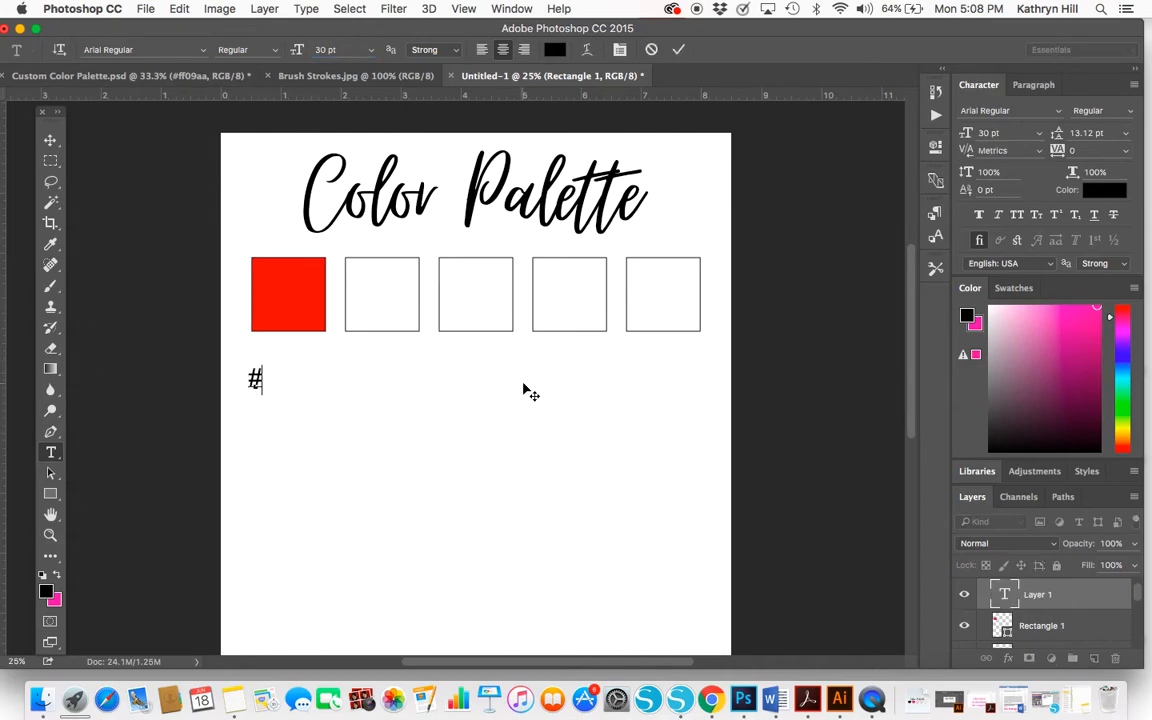
pyautogui.write('f80505')
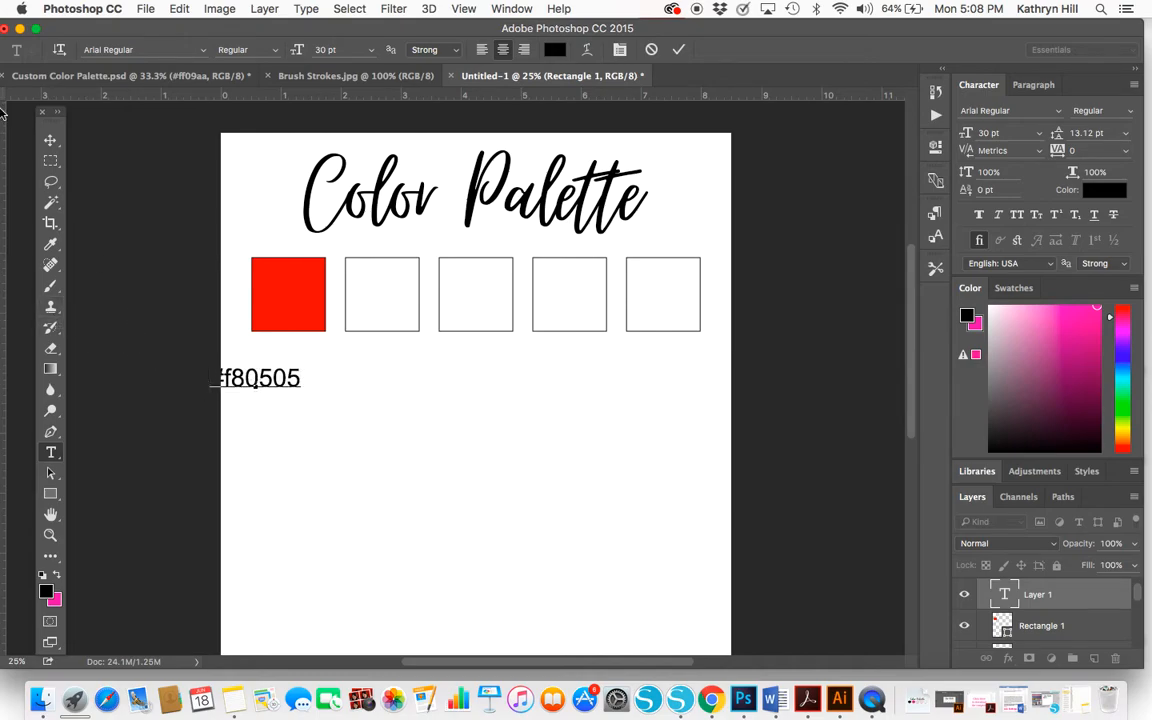
# Reduce the #f80505 label to 20 pt and centre it just beneath the red square
pyautogui.click(50, 140)
pyautogui.moveTo(276, 377); pyautogui.dragTo(231, 352)
pyautogui.click(50, 452)
pyautogui.doubleClick(321, 49)
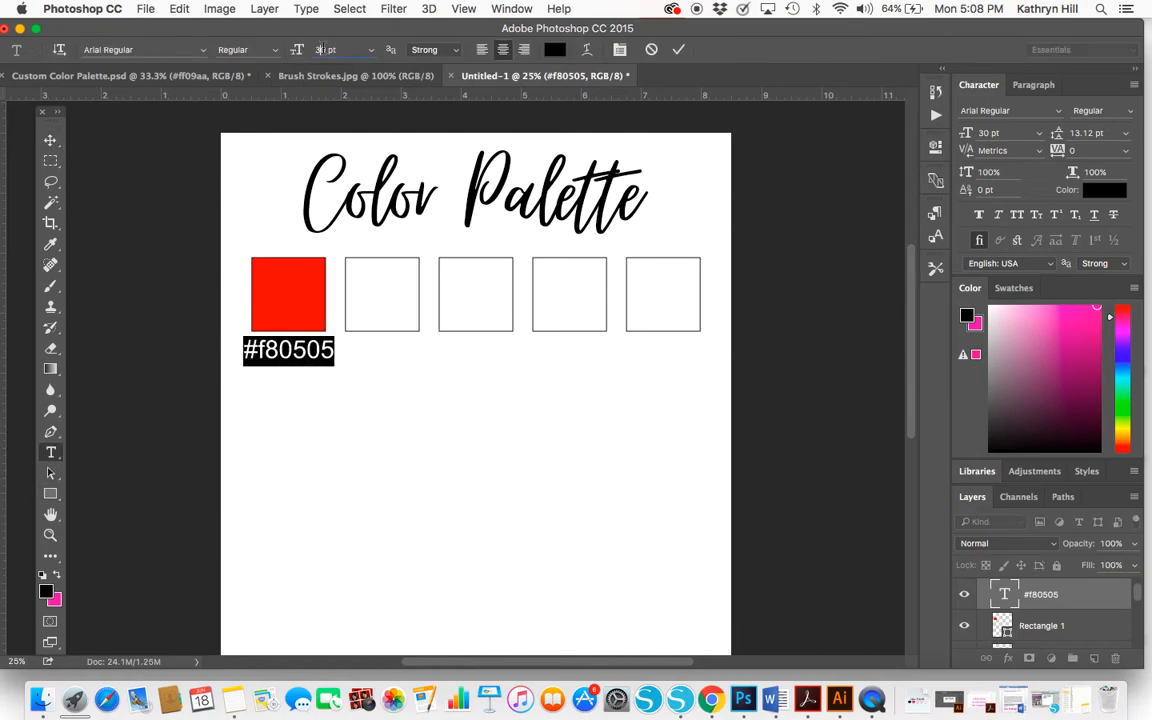
pyautogui.click(325, 50)
pyautogui.moveTo(324, 49); pyautogui.dragTo(297, 49)
pyautogui.write('20')
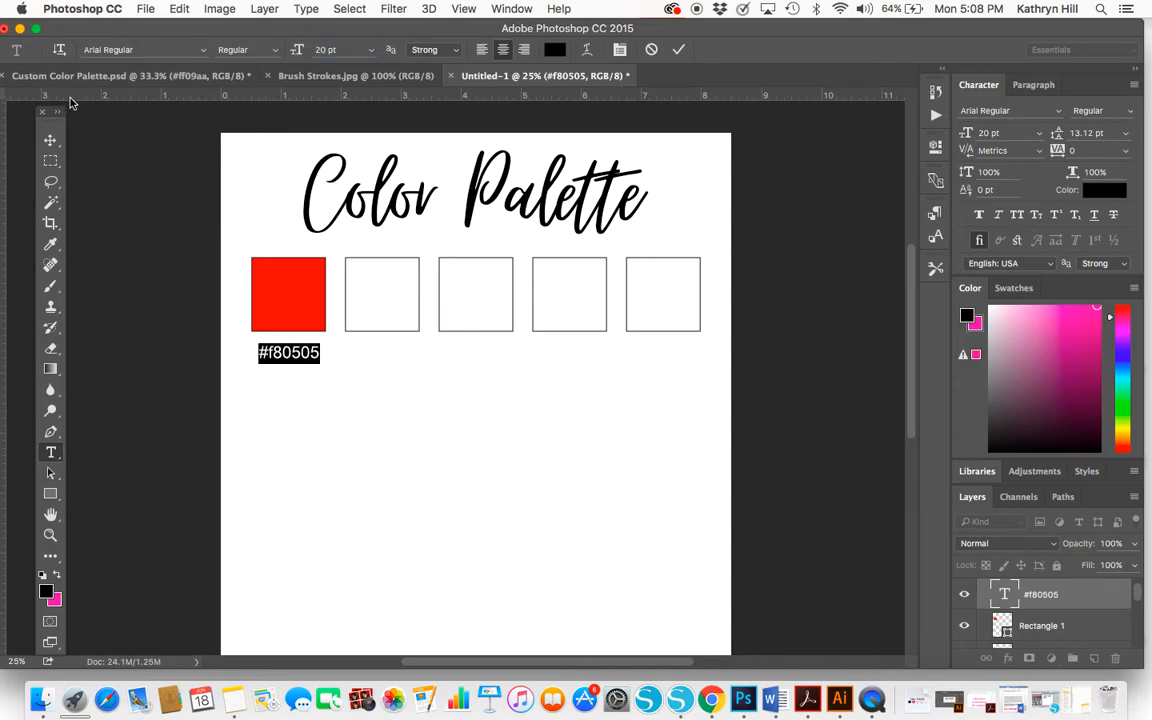
pyautogui.click(50, 140)
pyautogui.moveTo(304, 360); pyautogui.dragTo(305, 349)
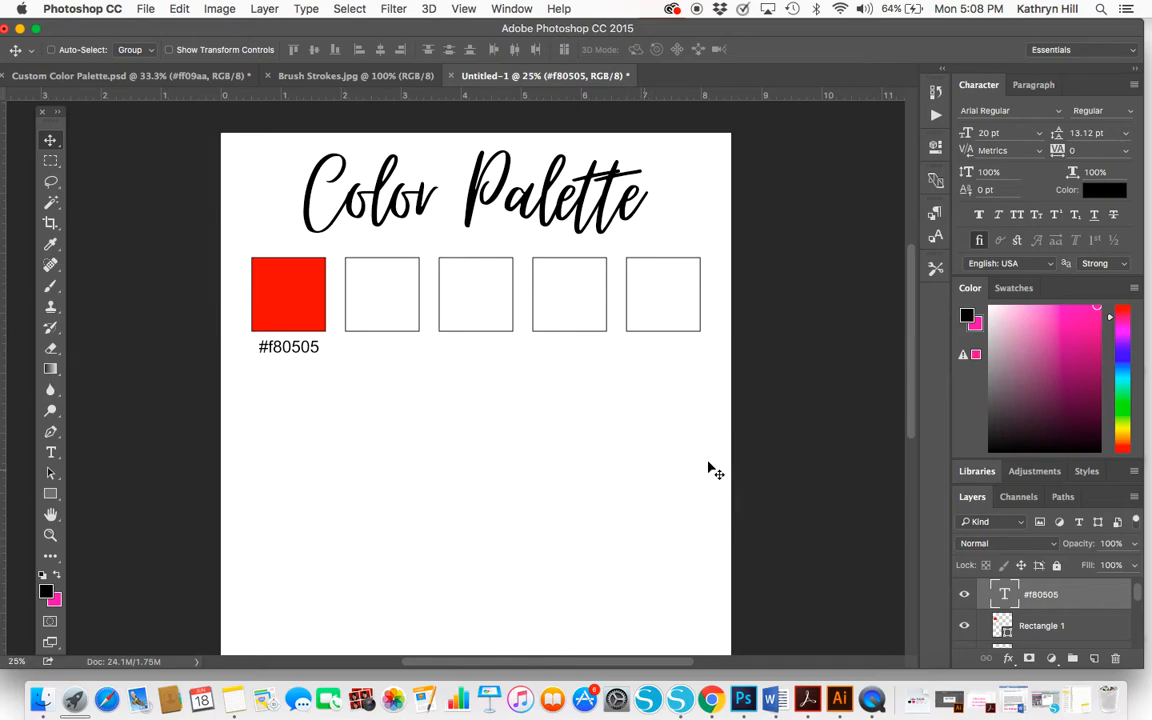
# Collapse Group 1 and move the whole group of squares and label slightly up towards the title
pyautogui.click(1072, 658)
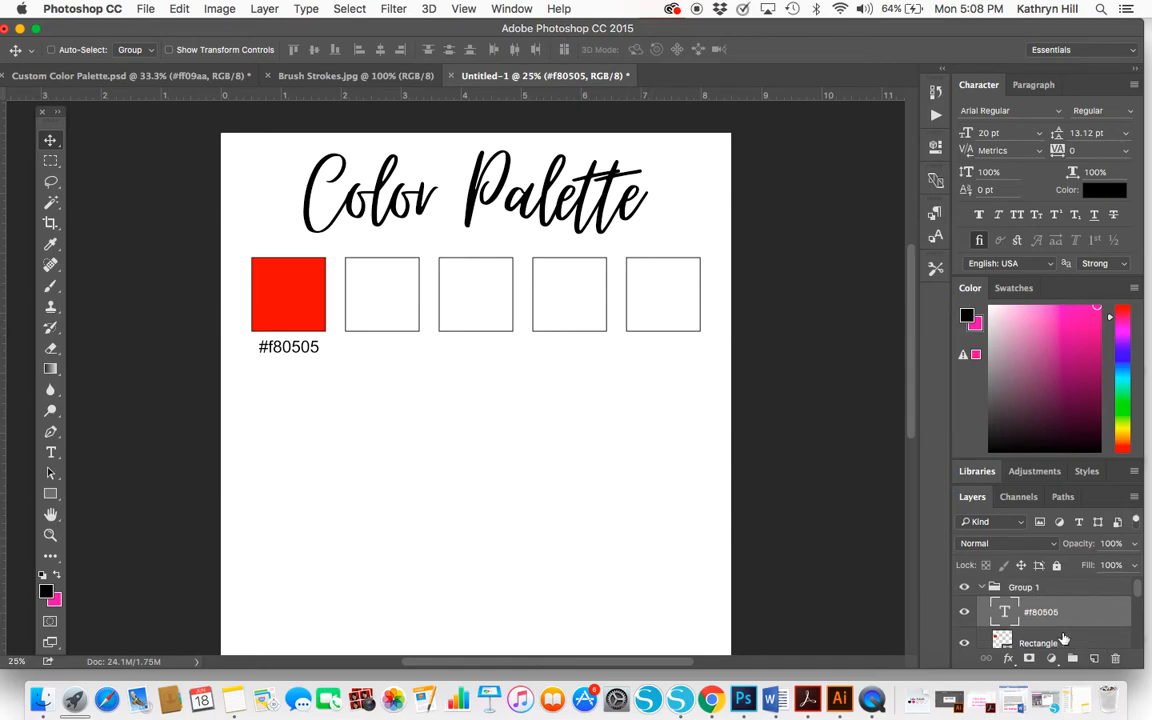
pyautogui.click(982, 588)
pyautogui.moveTo(377, 321); pyautogui.dragTo(379, 306)
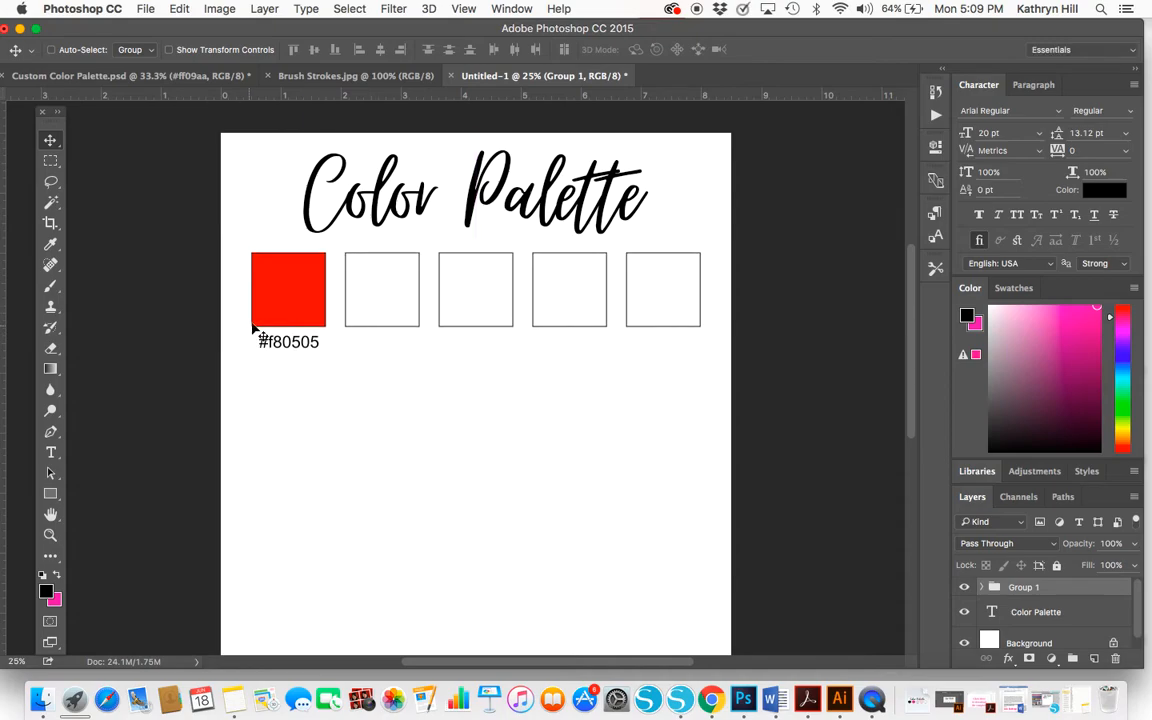
# Fill the second square, Rectangle 2 in Group 1, with the orange #fd7a05
pyautogui.click(983, 589)
pyautogui.scroll(-2, 1010, 600)
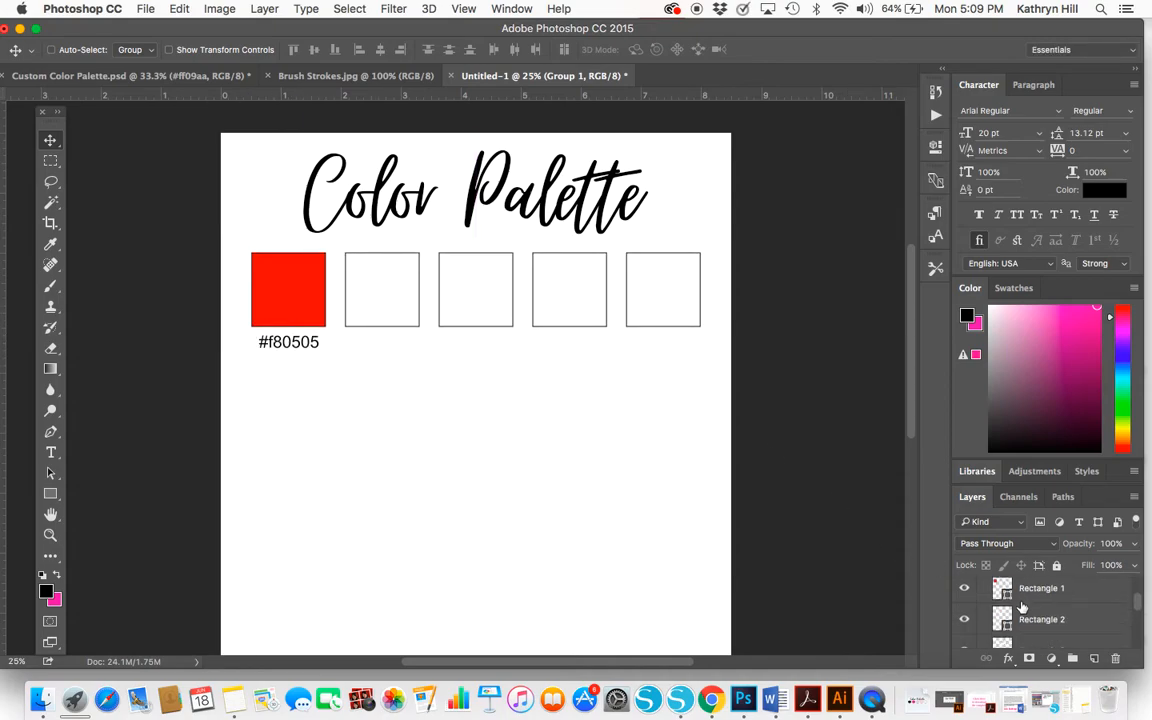
pyautogui.doubleClick(1002, 620)
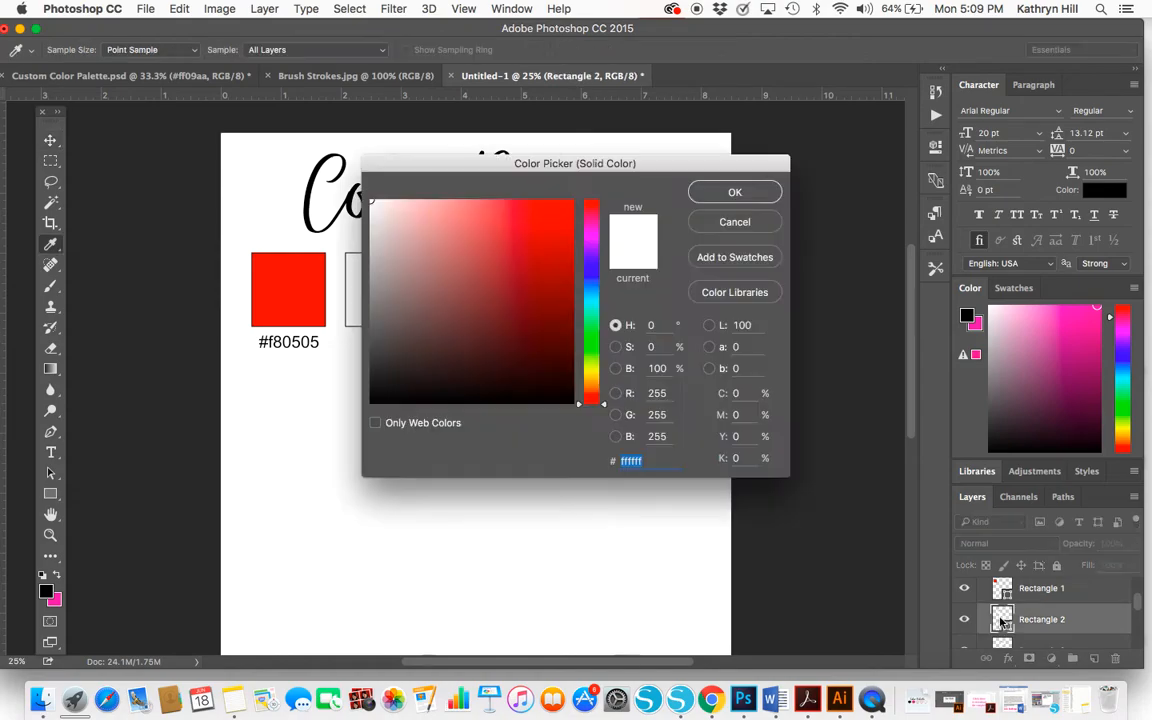
pyautogui.click(595, 390)
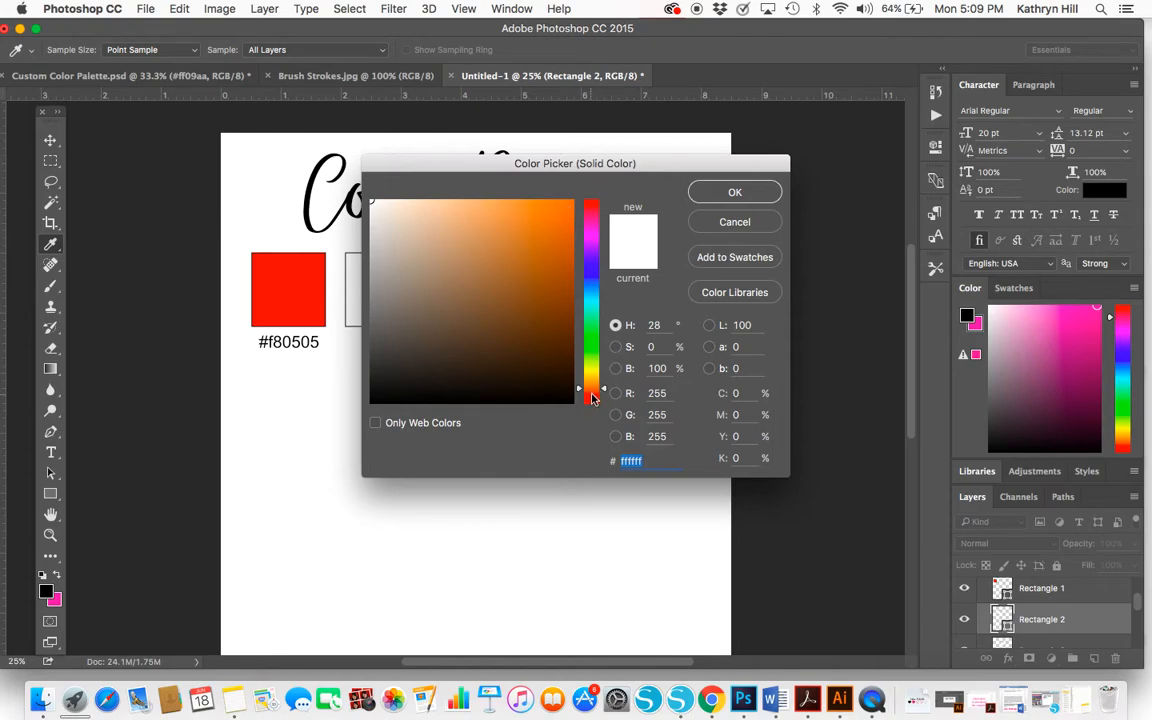
pyautogui.click(567, 205)
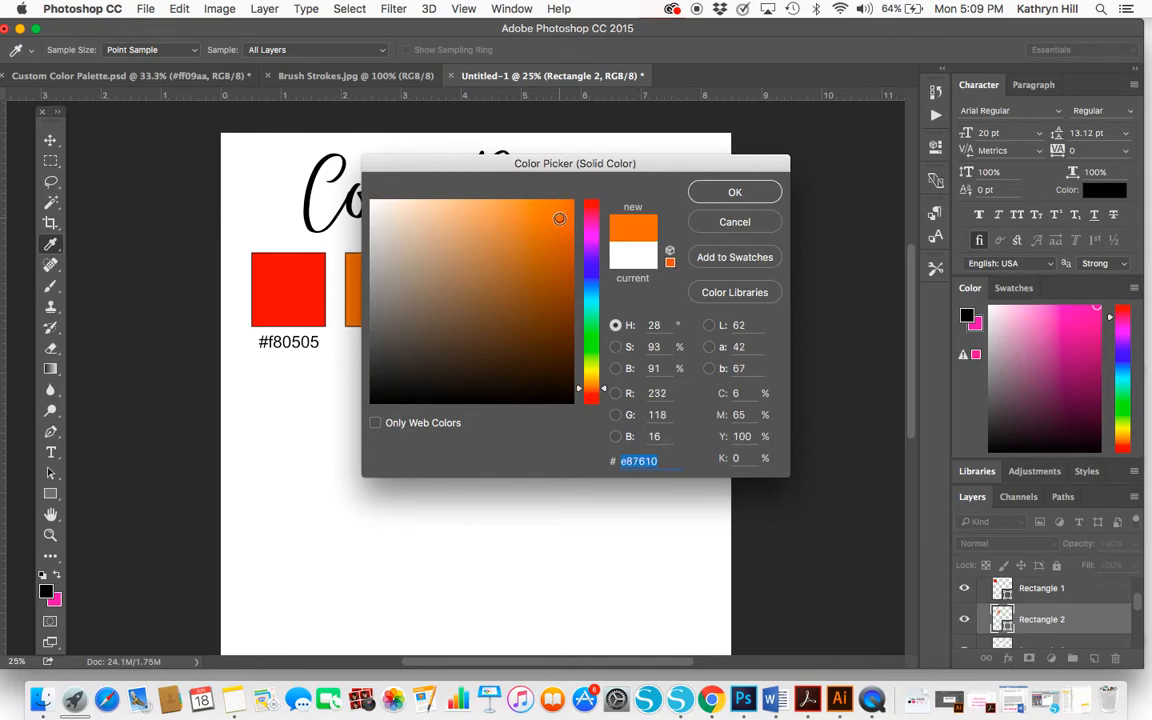
pyautogui.click(560, 203)
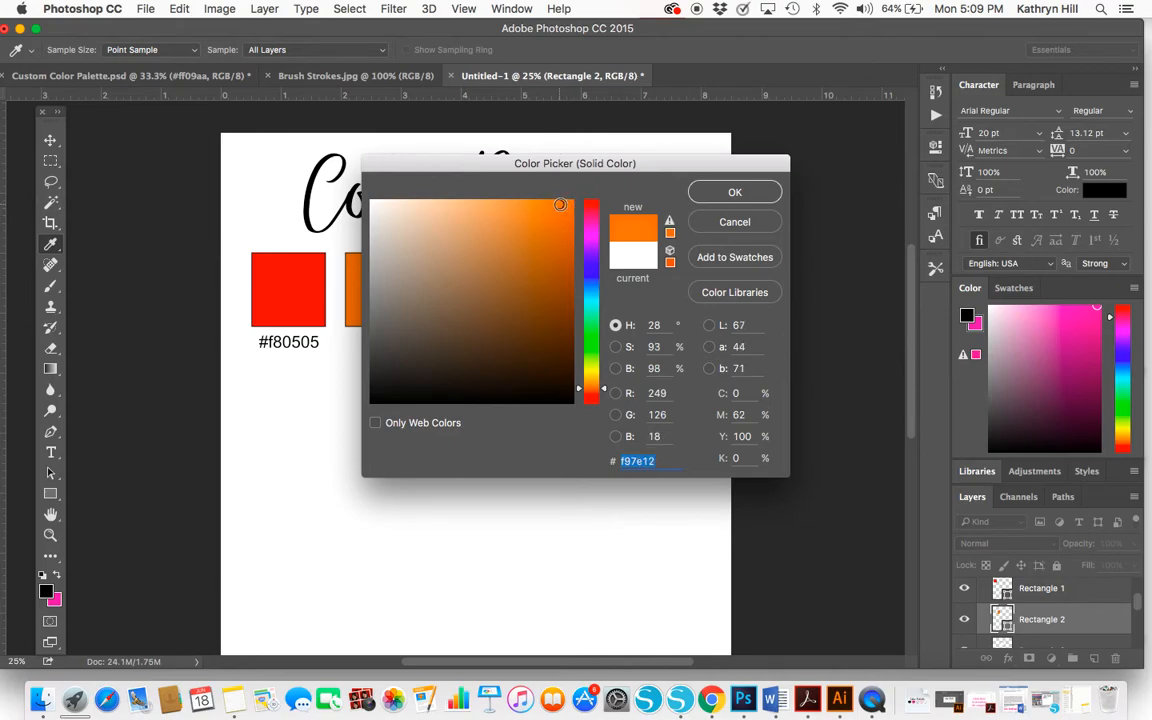
pyautogui.click(544, 204)
pyautogui.click(570, 202)
pyautogui.click(708, 193)
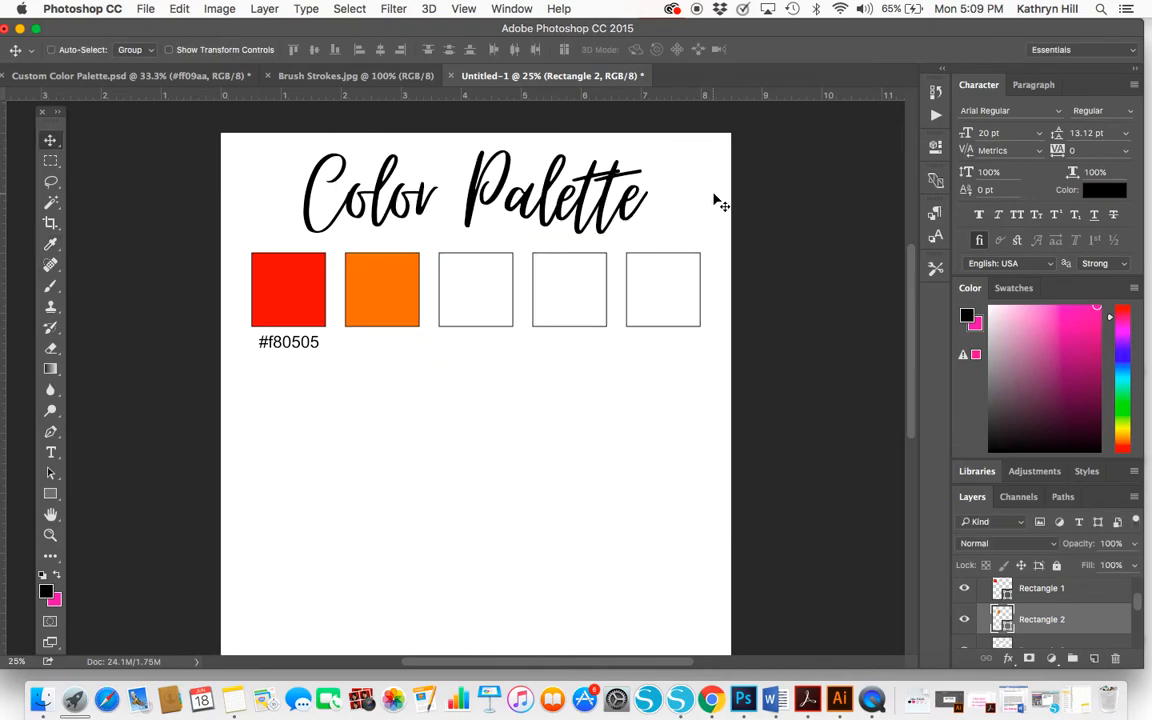
# Add the text label "#fd7a05" and centre it beneath the orange square, in line with the first label
pyautogui.click(51, 454)
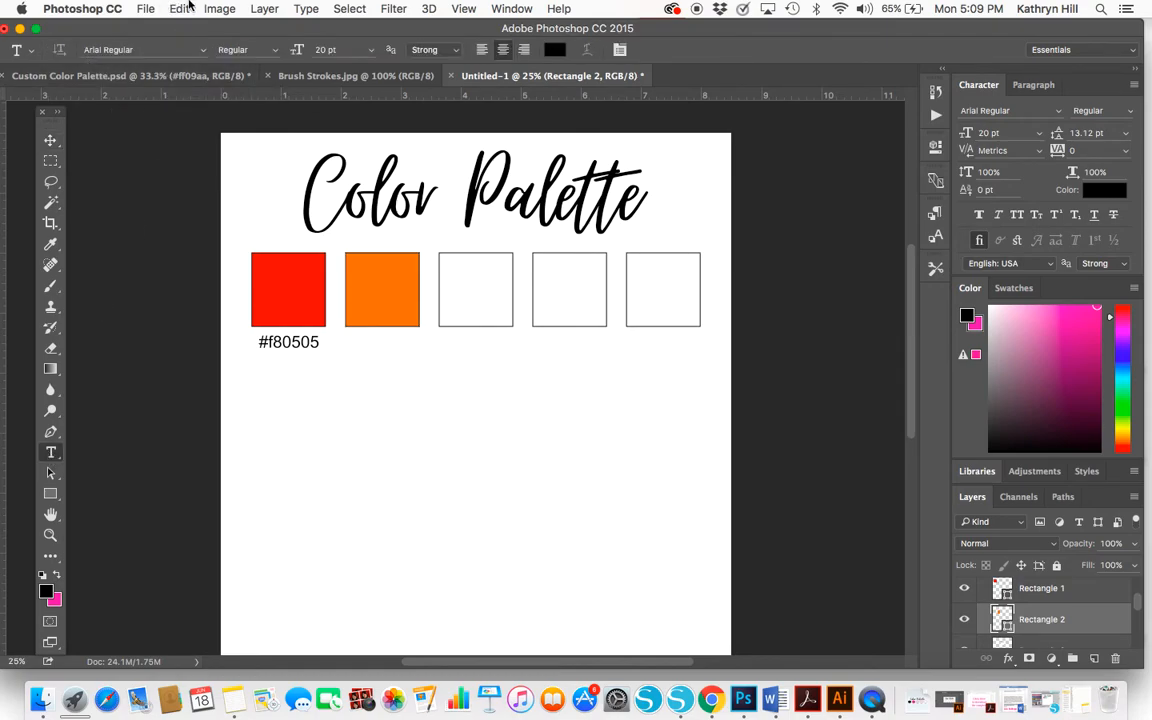
pyautogui.click(365, 377)
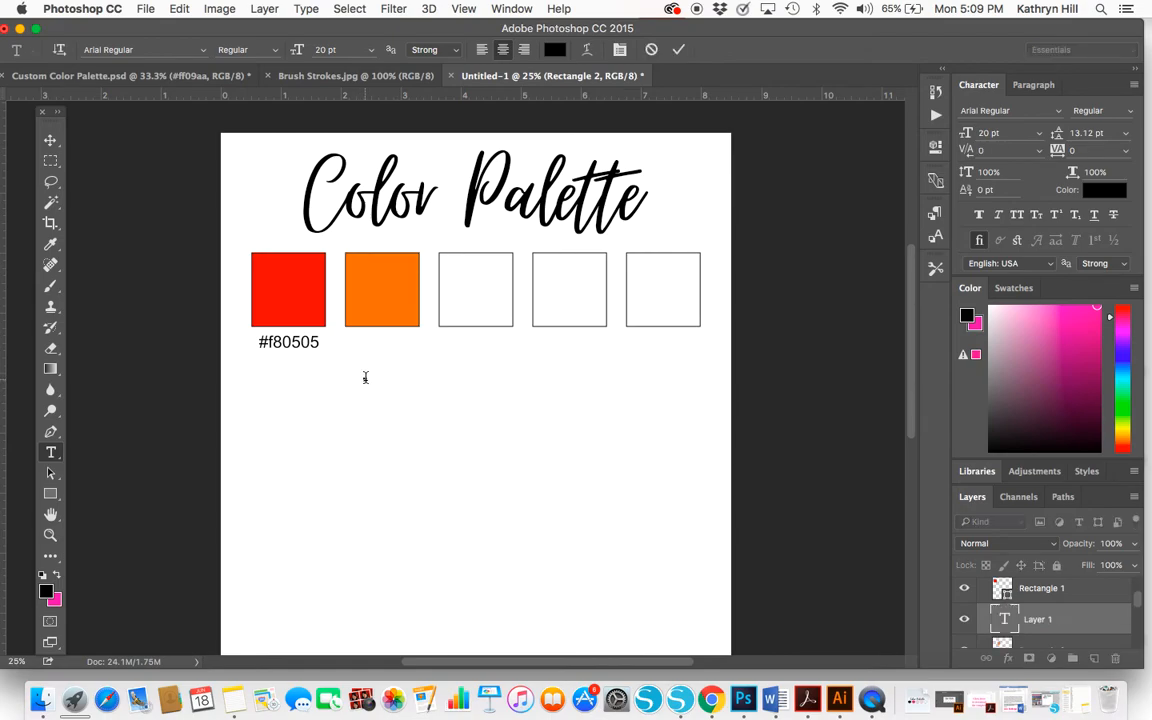
pyautogui.write('#fd7a05')
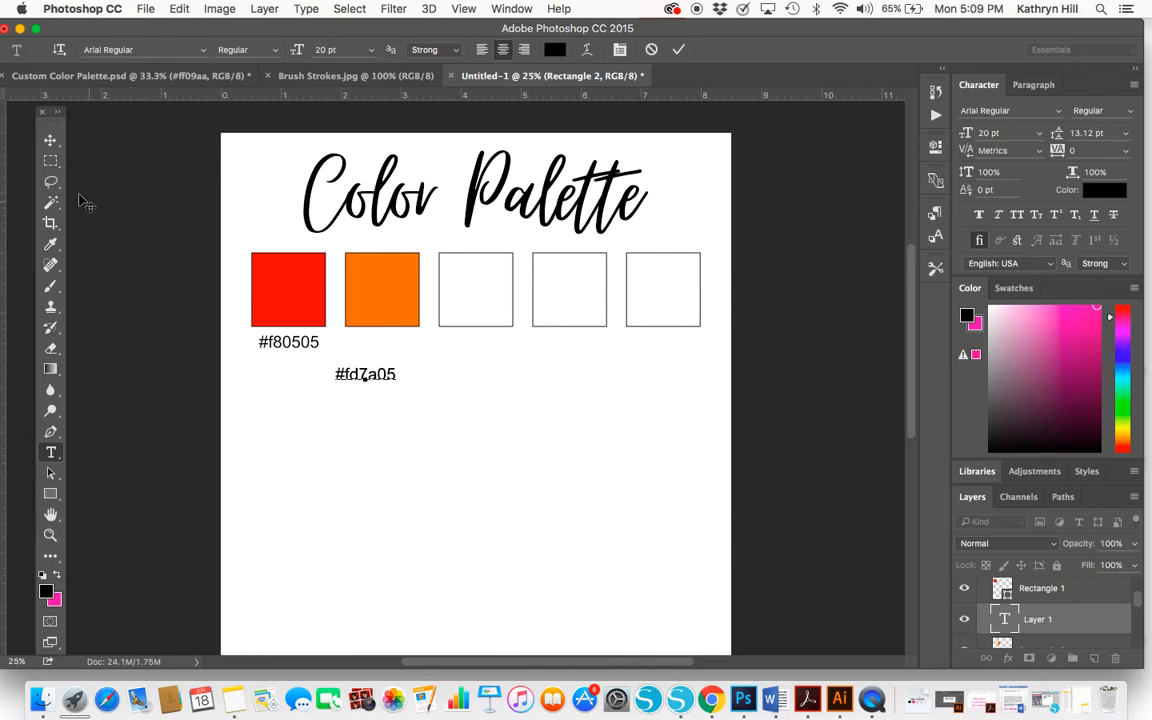
pyautogui.click(50, 141)
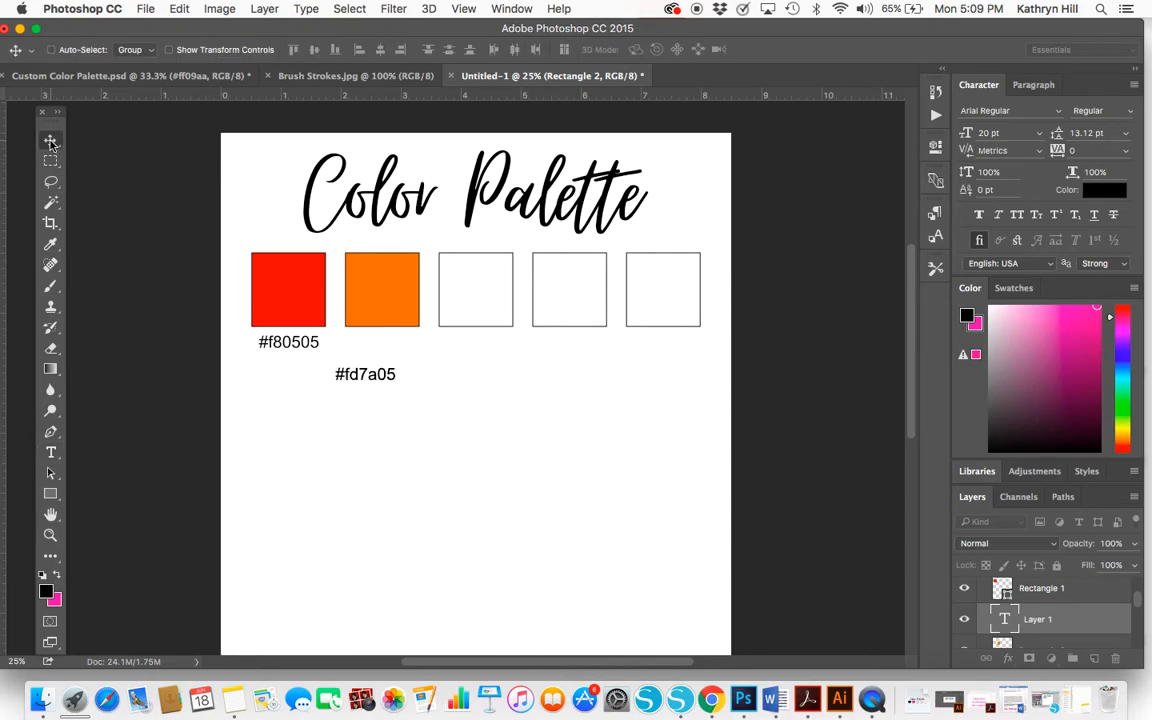
pyautogui.moveTo(380, 377); pyautogui.dragTo(391, 349)
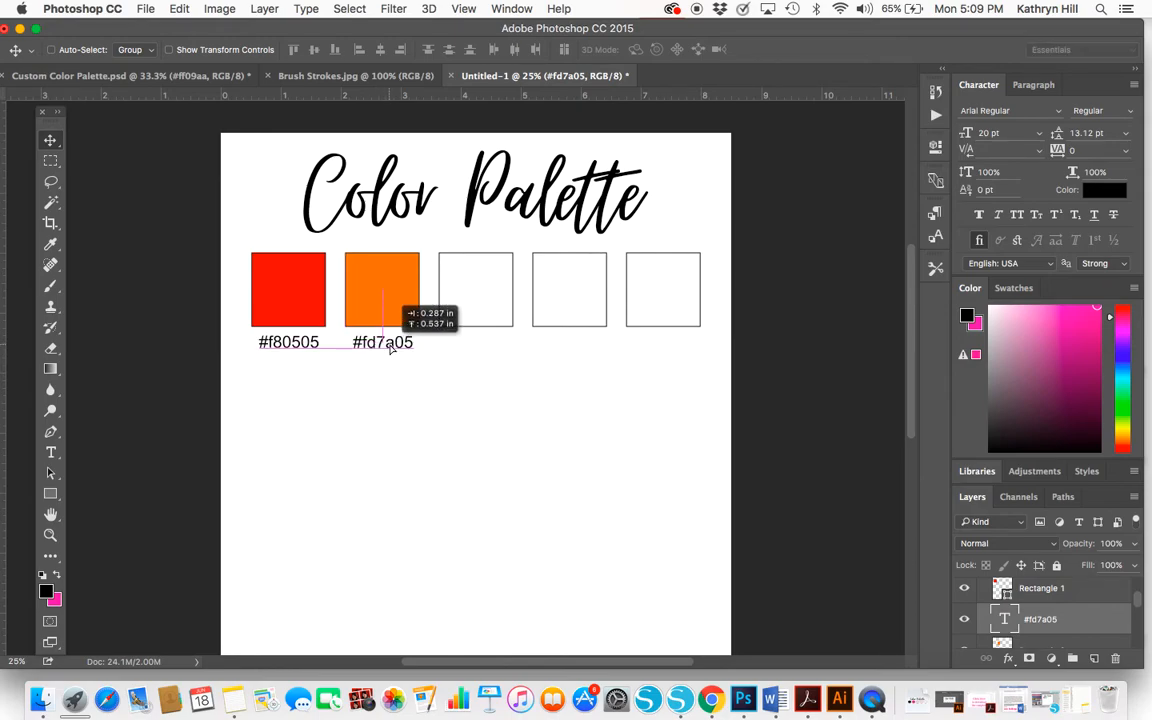
pyautogui.moveTo(391, 347); pyautogui.dragTo(391, 347)
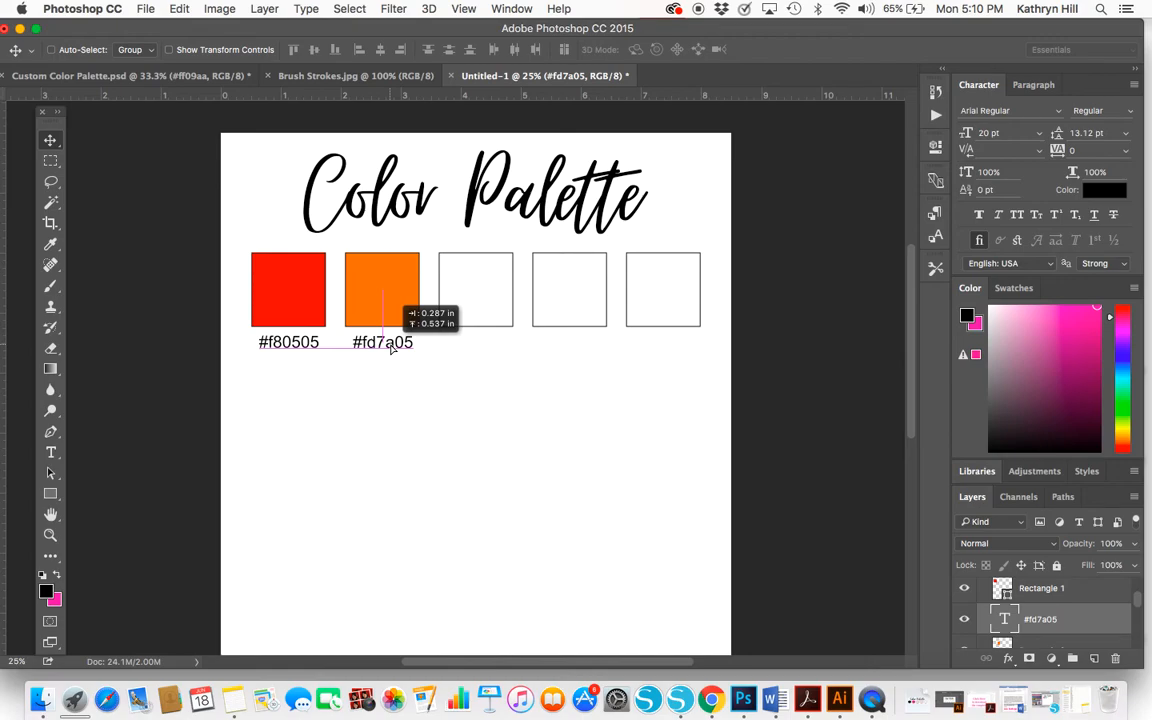
pyautogui.moveTo(391, 346); pyautogui.dragTo(391, 343)
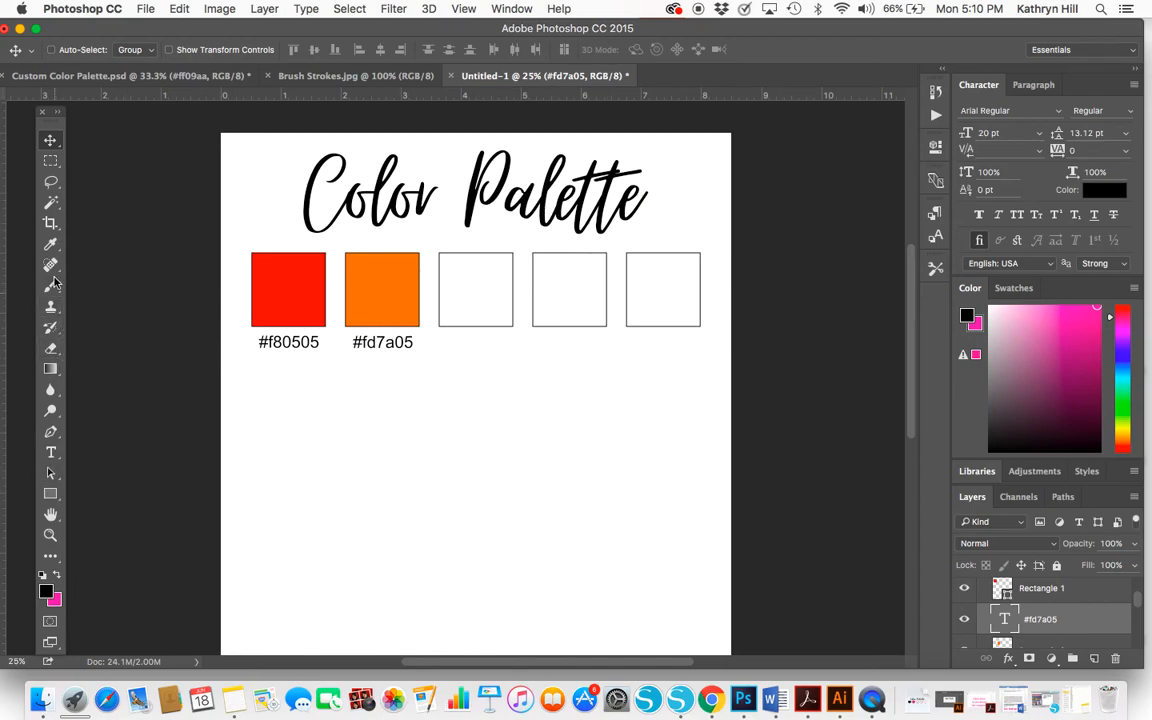
# Crop away the empty lower part of the page so the canvas ends just below the colour code labels
pyautogui.click(52, 226)
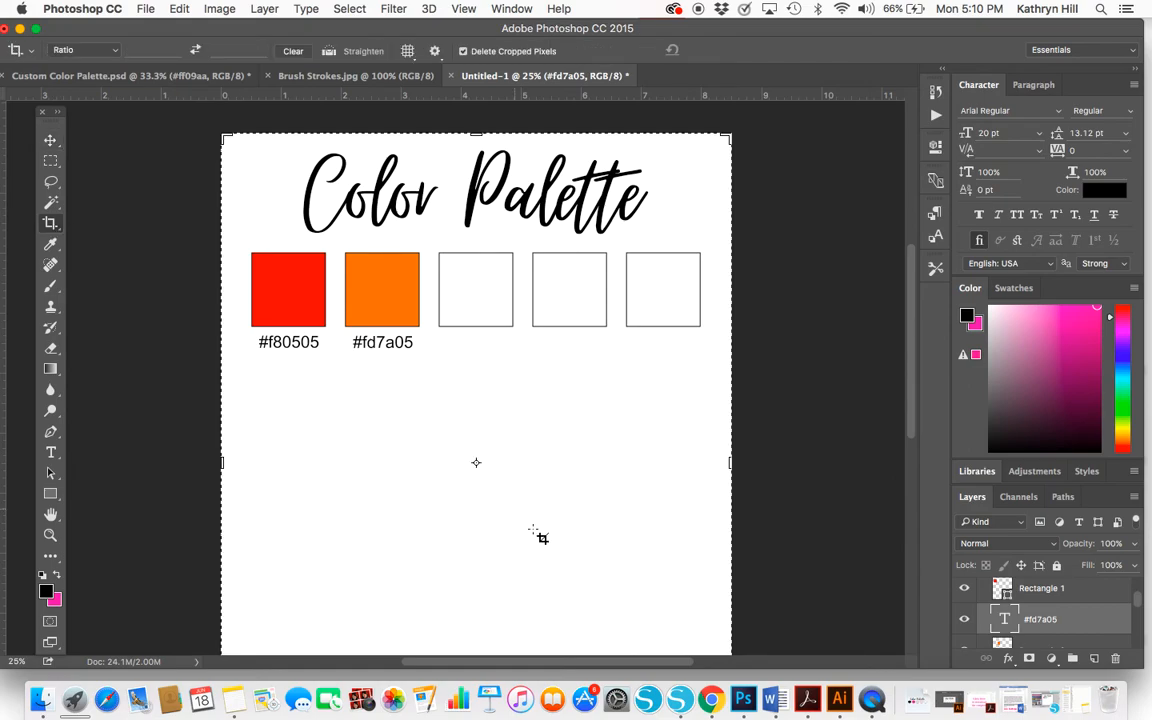
pyautogui.scroll(-4, 534, 531)
pyautogui.scroll(3, 534, 531)
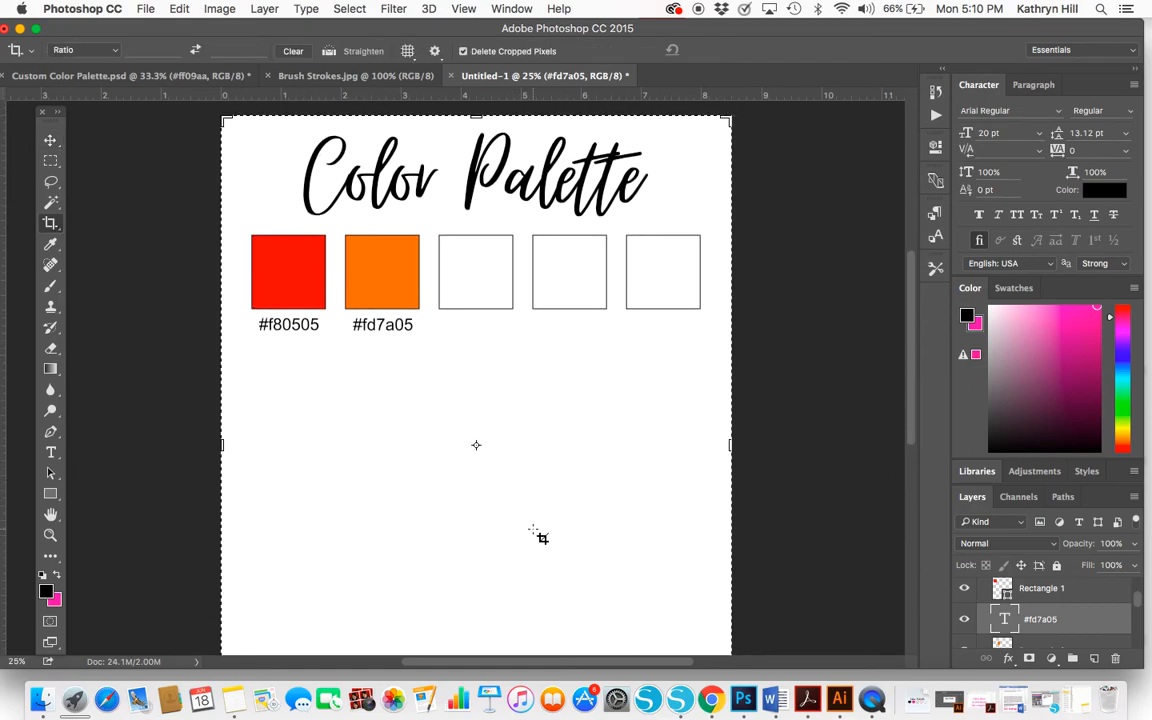
pyautogui.press('super+minus')
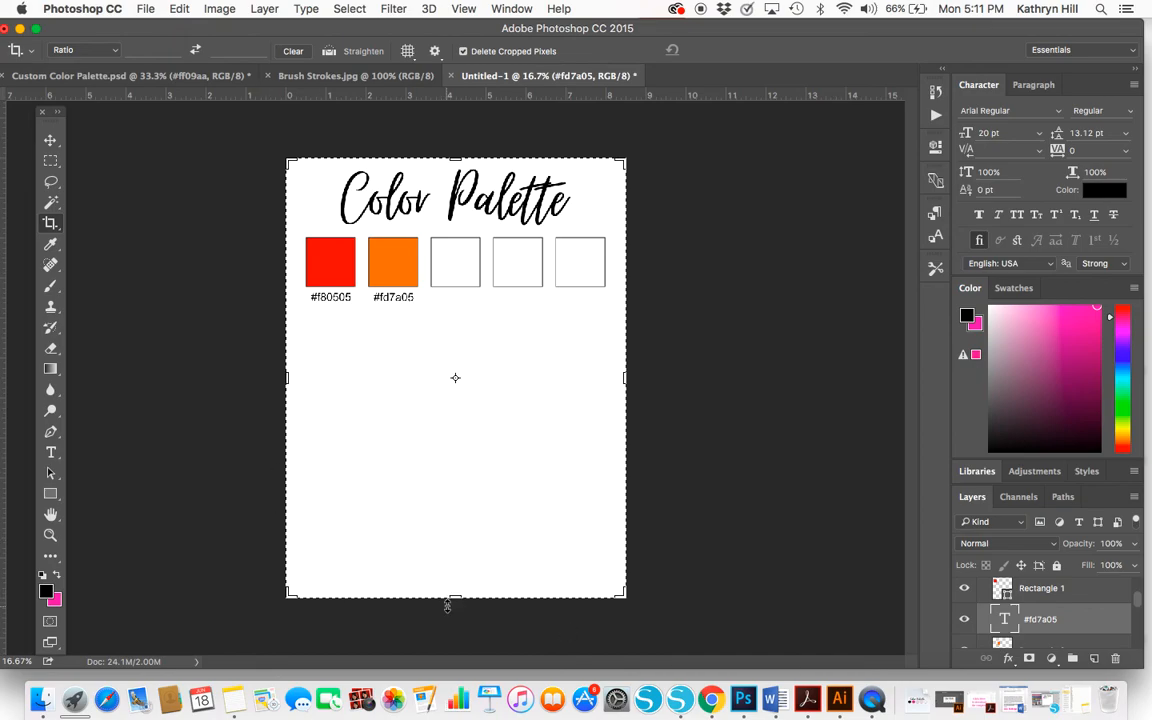
pyautogui.moveTo(447, 605); pyautogui.dragTo(455, 457)
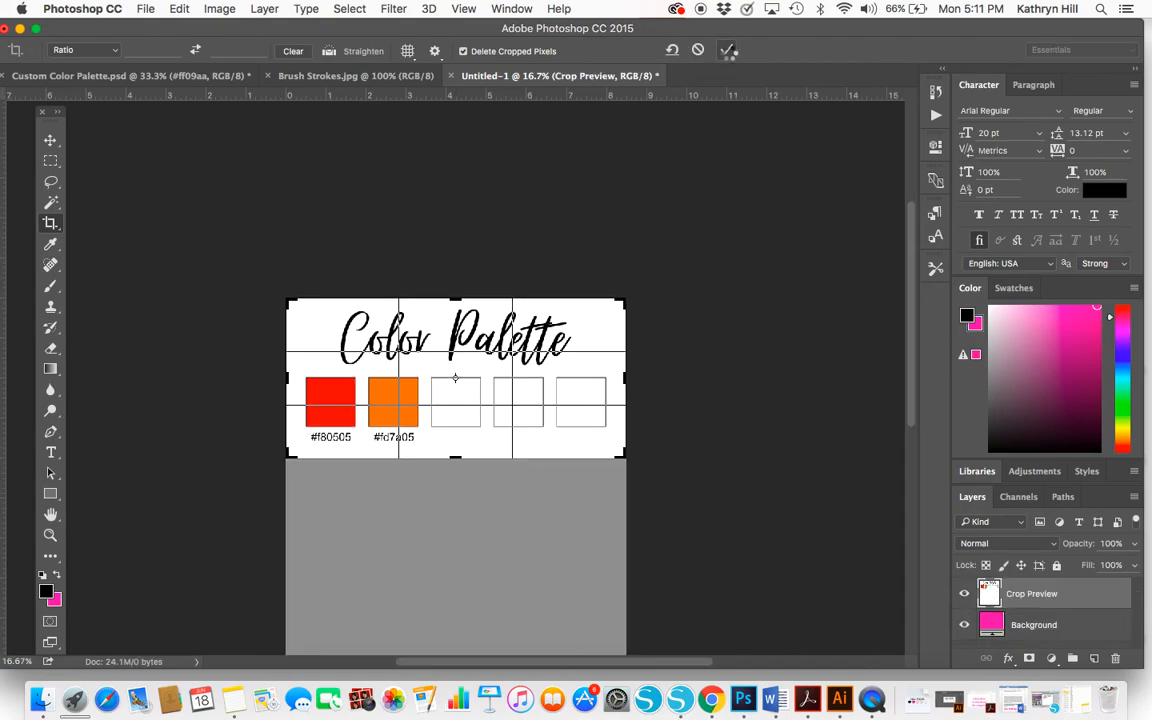
pyautogui.click(728, 50)
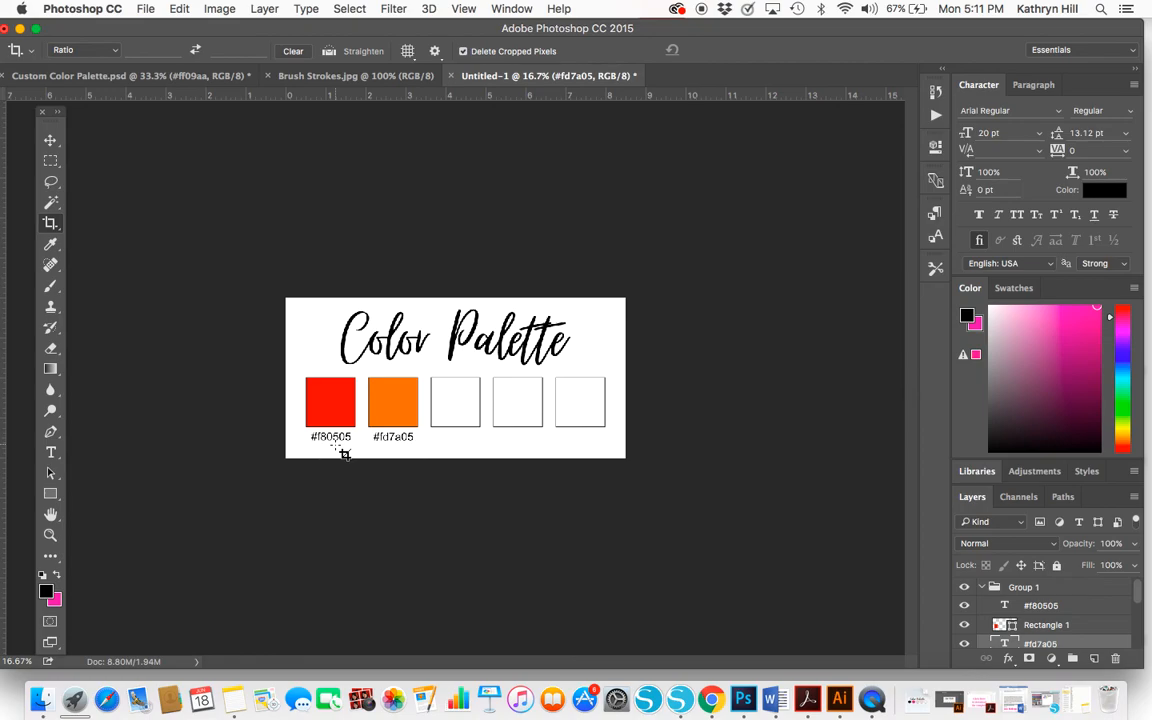
pyautogui.click(872, 700)
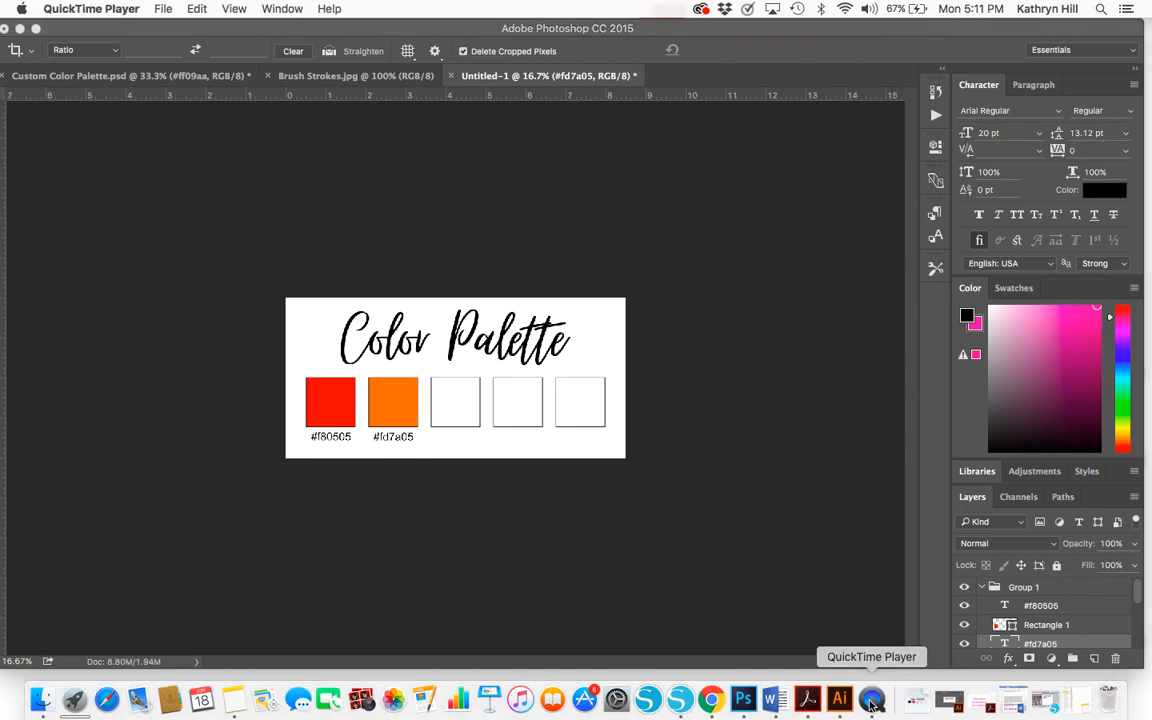